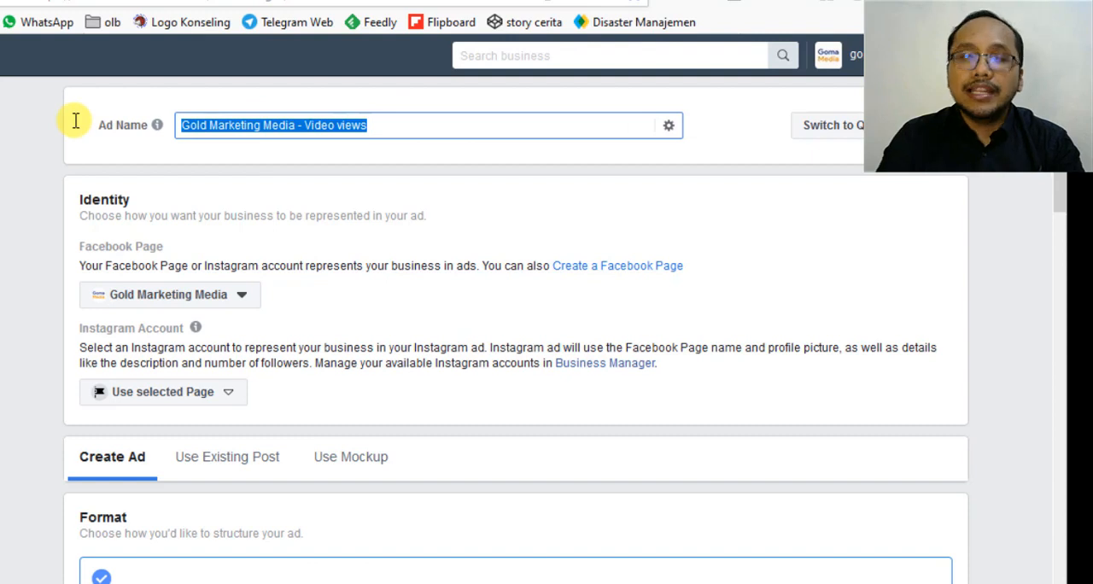
Replace the default ad name with "Ads Video Demo Copywiriting 1".
key(BackSpace)
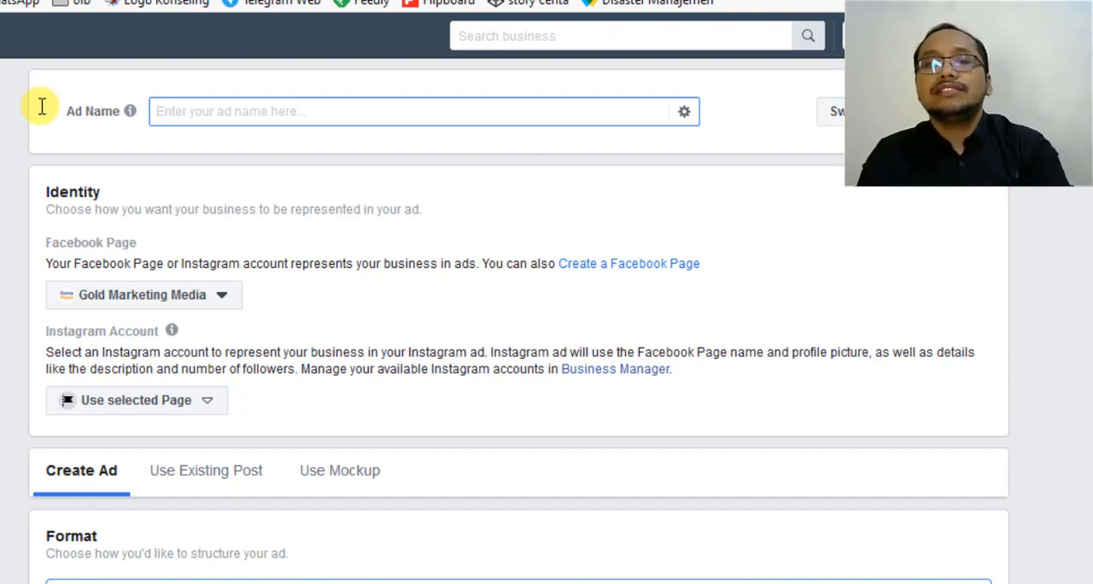
text(Gambar)
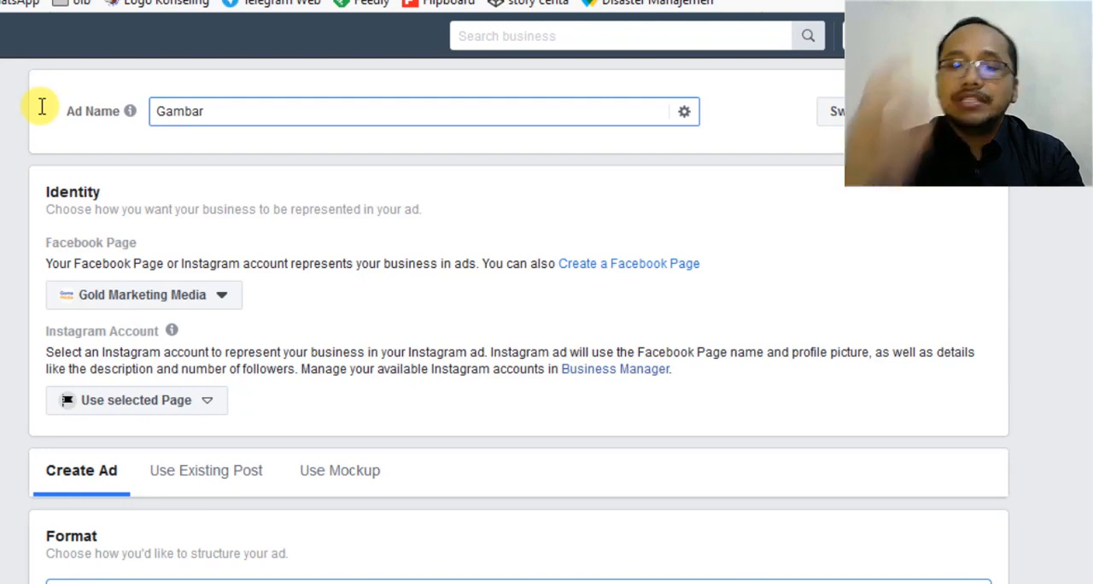
key(BackSpace)
key(BackSpace)
key(BackSpace)
key(BackSpace)
key(BackSpace)
key(BackSpace)
text(Ads)
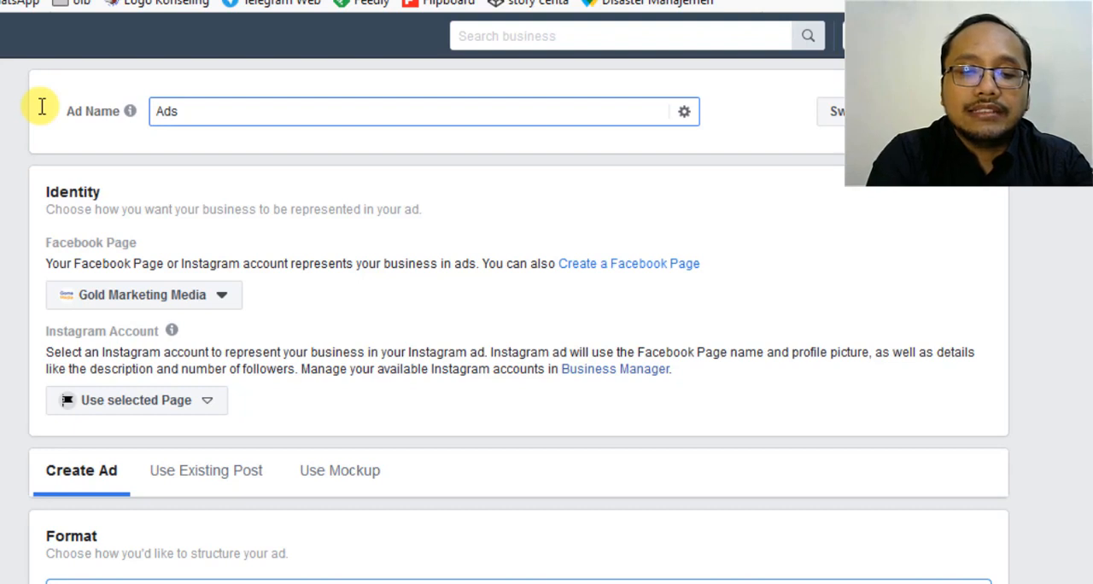
text( Video)
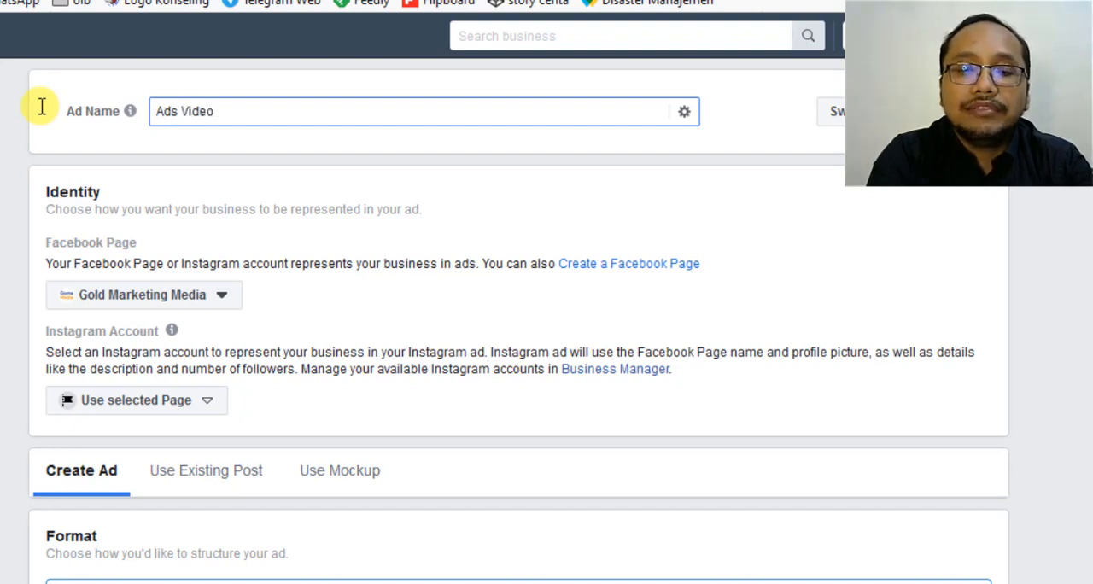
text( Demo Copywiri)
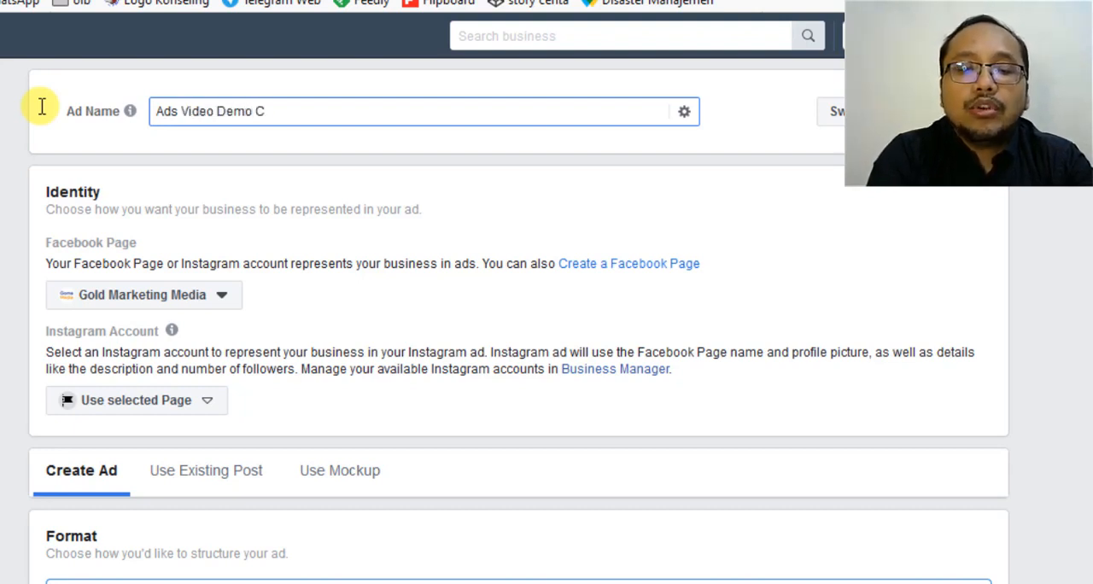
key(BackSpace)
key(BackSpace)
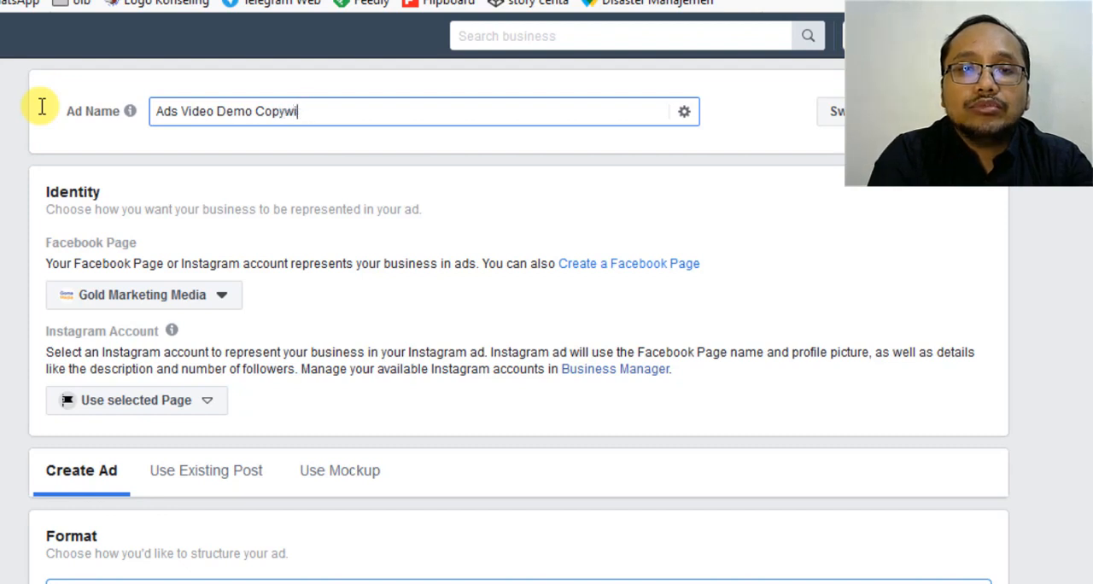
text(riting)
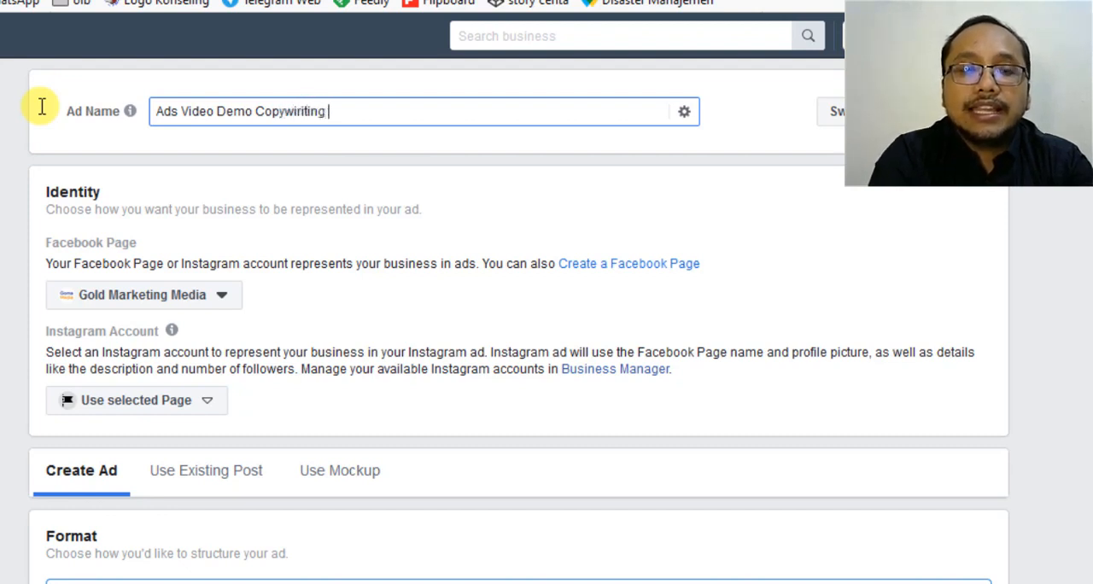
text( 1)
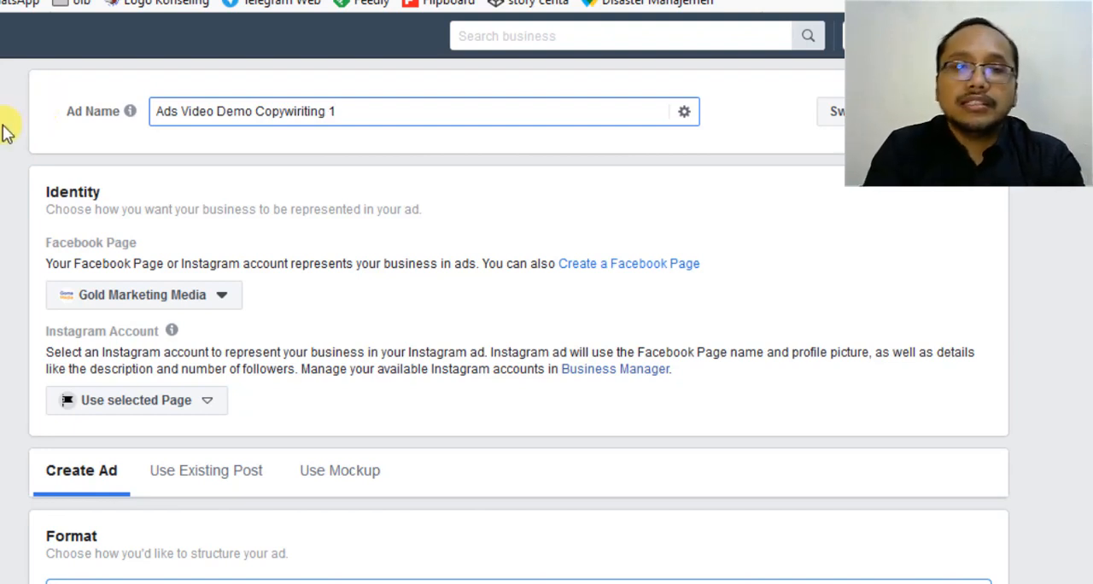
Correct the spelling in the ad name so it reads "Ads Video Demo Copywriting 1".
double_click(208, 109)
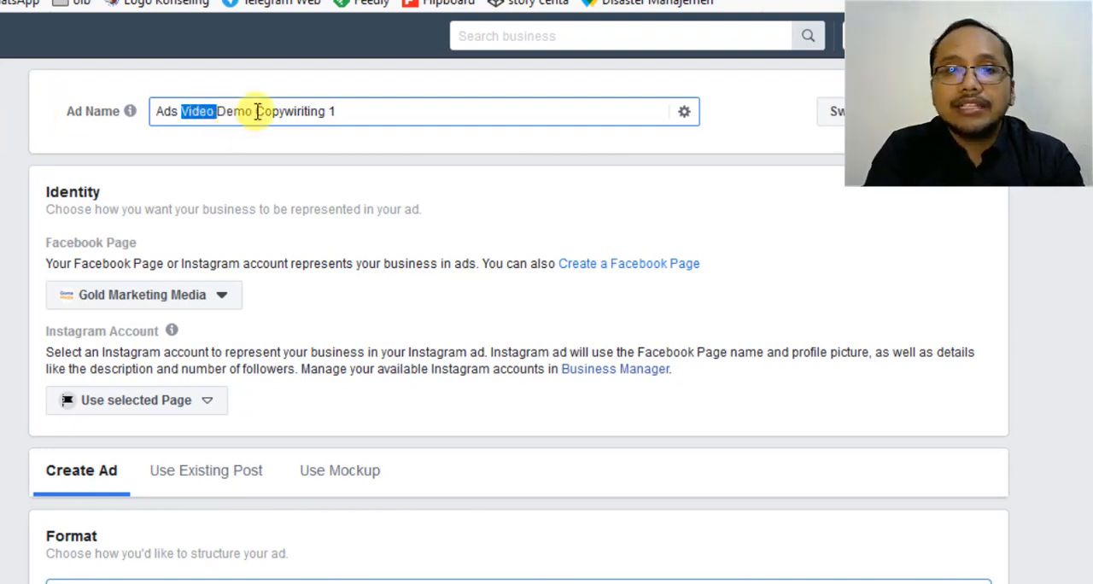
drag(247, 110, 179, 111)
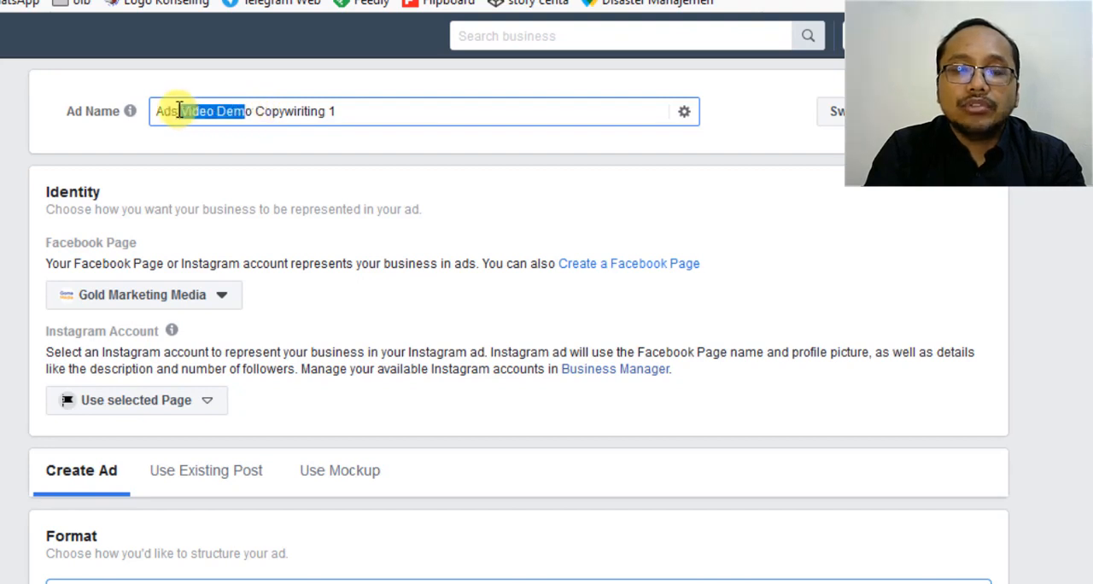
click(254, 114)
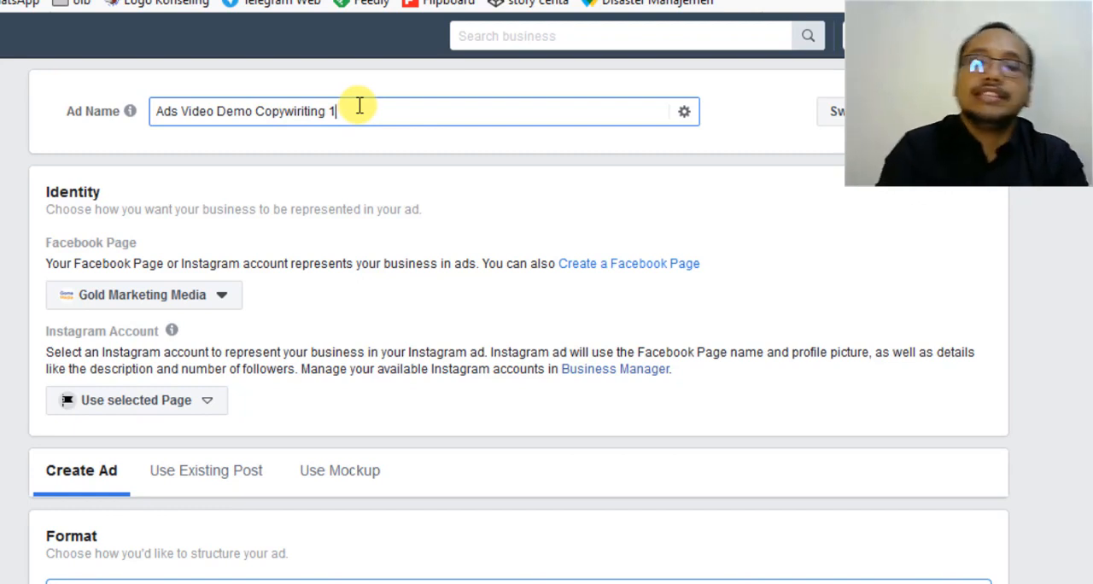
key(BackSpace)
key(BackSpace)
key(BackSpace)
key(BackSpace)
key(BackSpace)
key(BackSpace)
key(BackSpace)
key(BackSpace)
key(BackSpace)
key(BackSpace)
key(BackSpace)
key(BackSpace)
key(BackSpace)
key(BackSpace)
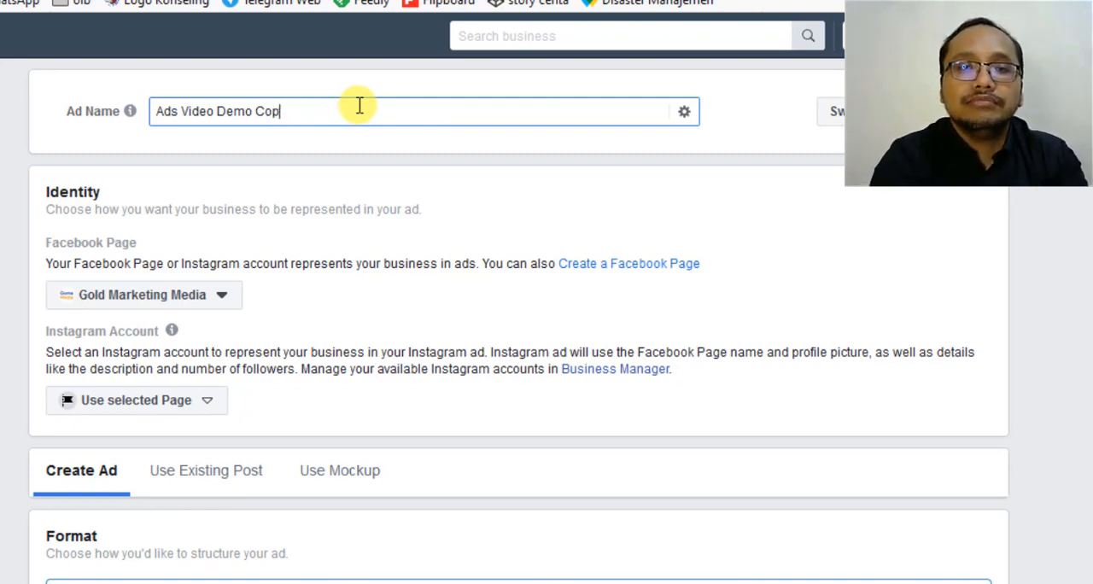
key(BackSpace)
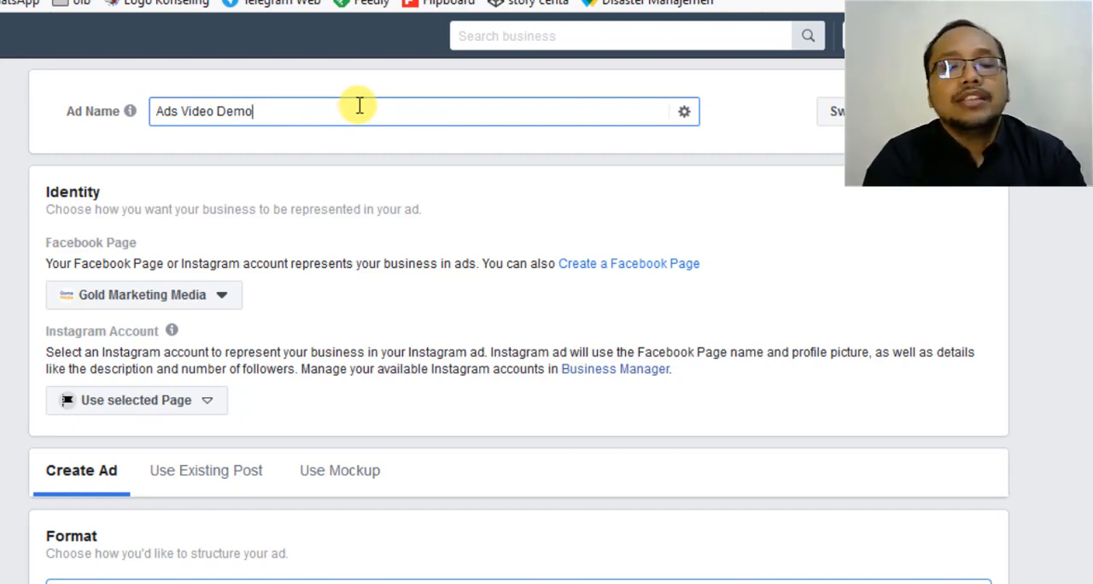
text(Copy)
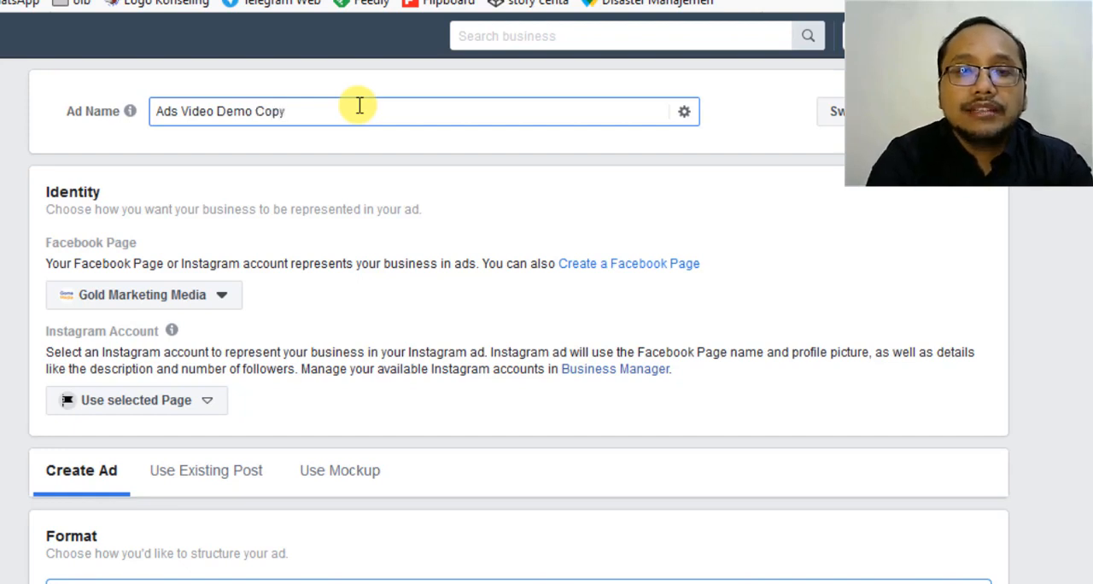
text(wri)
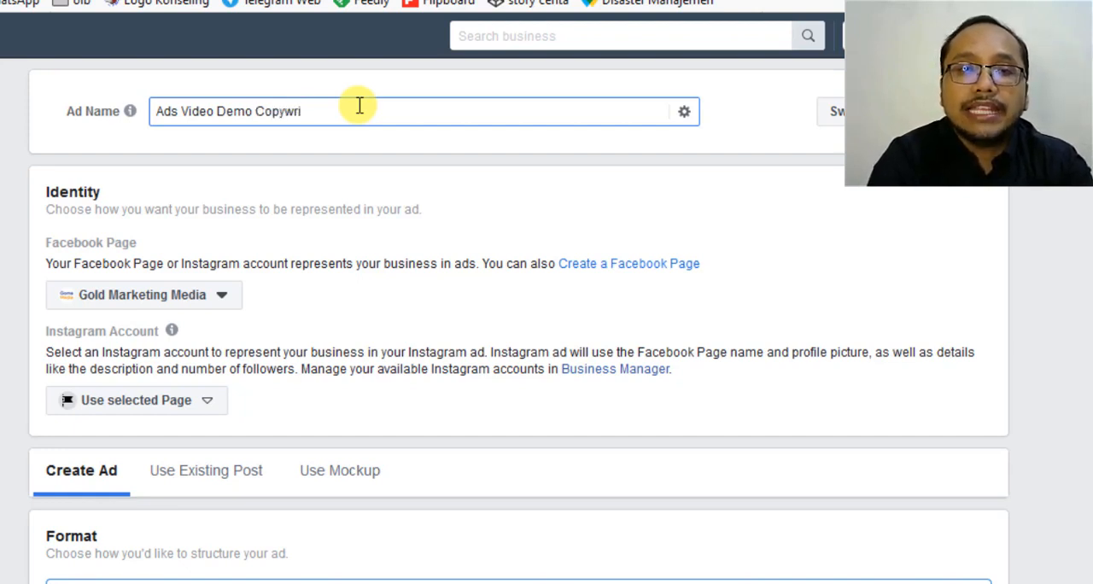
text(ting 1)
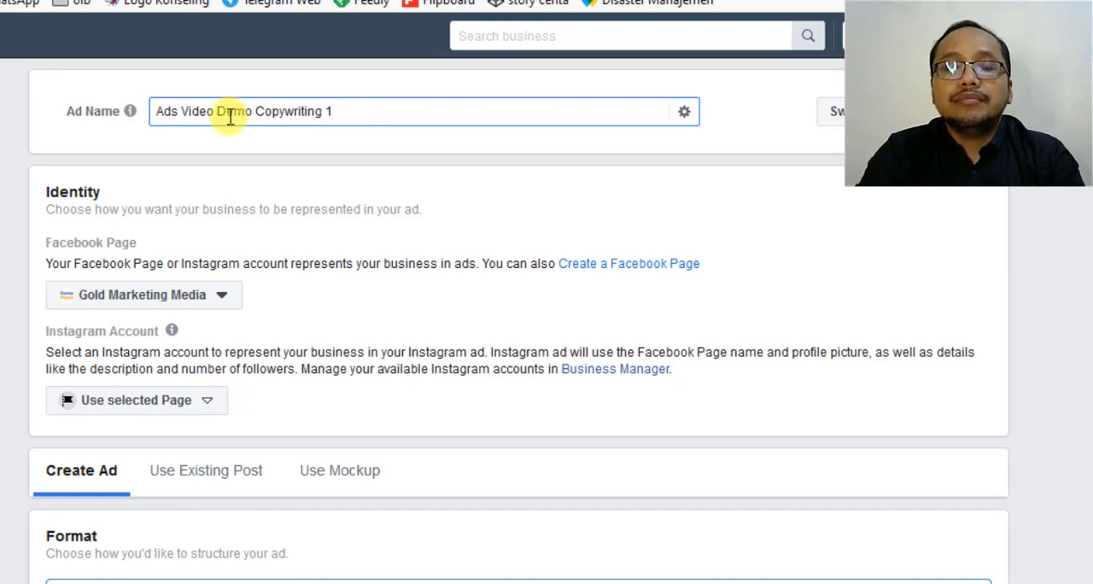
drag(334, 111, 83, 110)
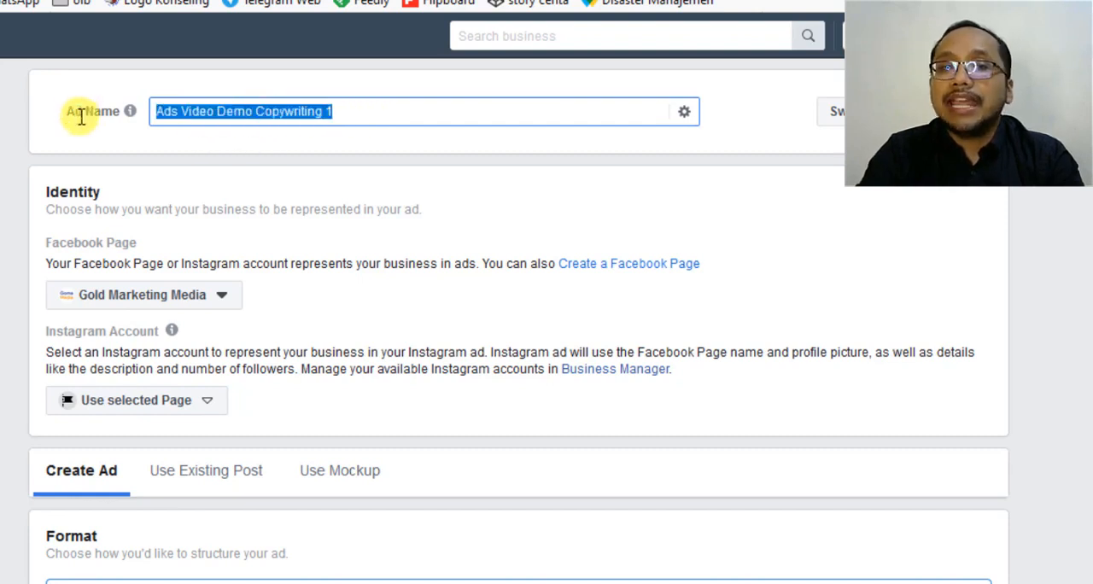
scroll(227, 171, down, 2)
scroll(175, 154, up, 2)
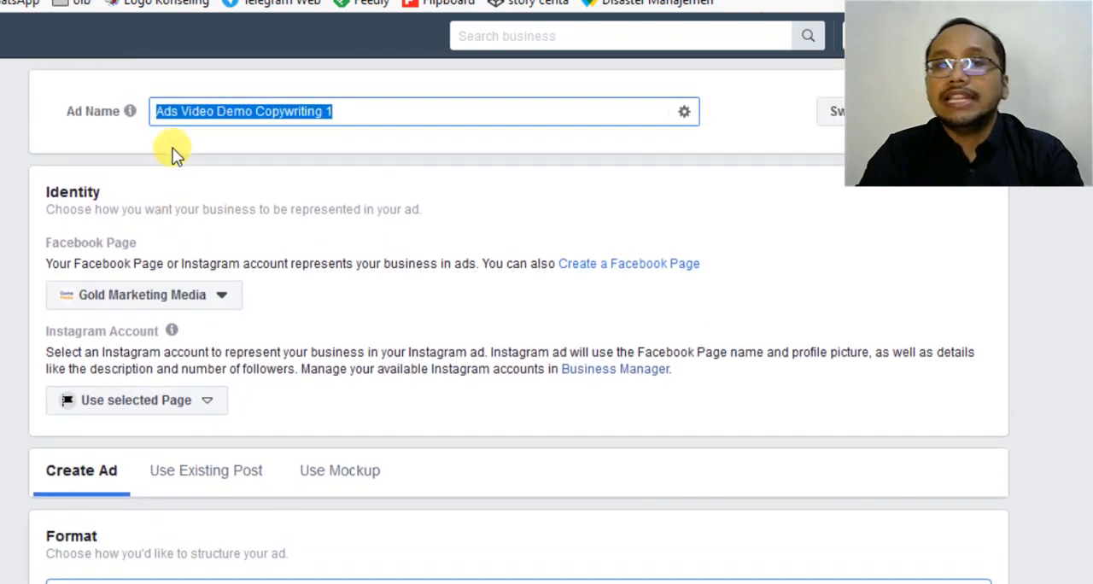
click(174, 152)
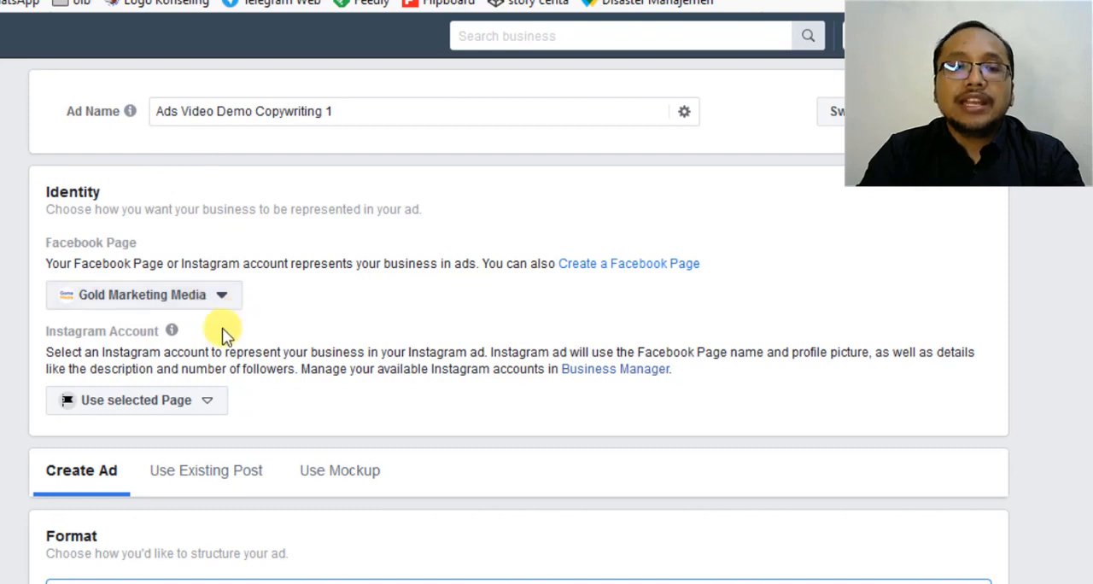
Choose gomamedia.id as the Instagram account that represents the business in the ad.
click(175, 416)
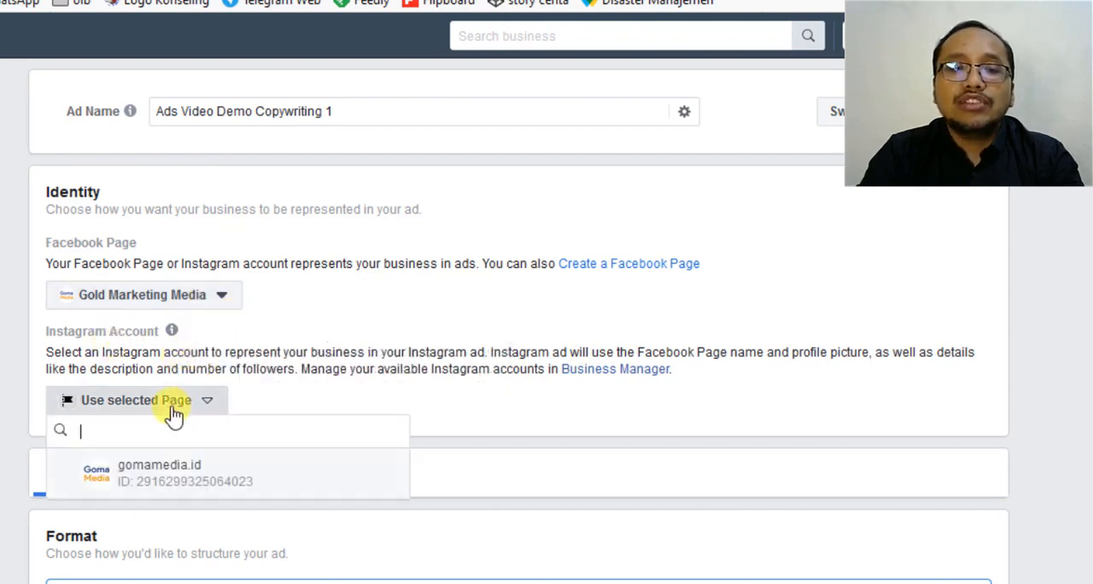
scroll(188, 414, down, 1)
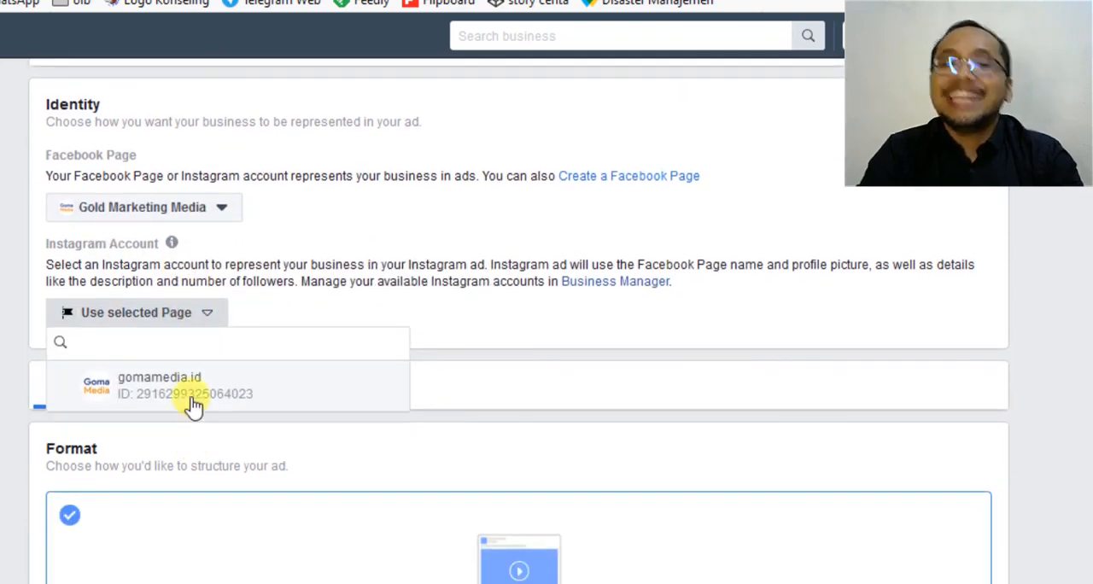
click(194, 402)
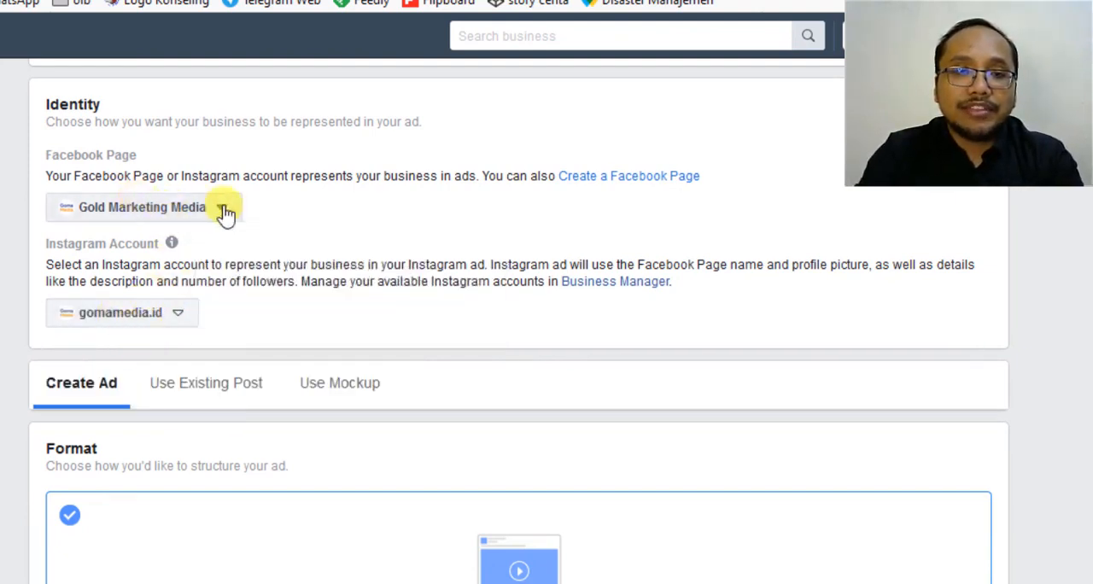
Review the new ad's Single Video format, the Instant Experience and Playable Source File options, and the media choices.
scroll(229, 251, down, 2)
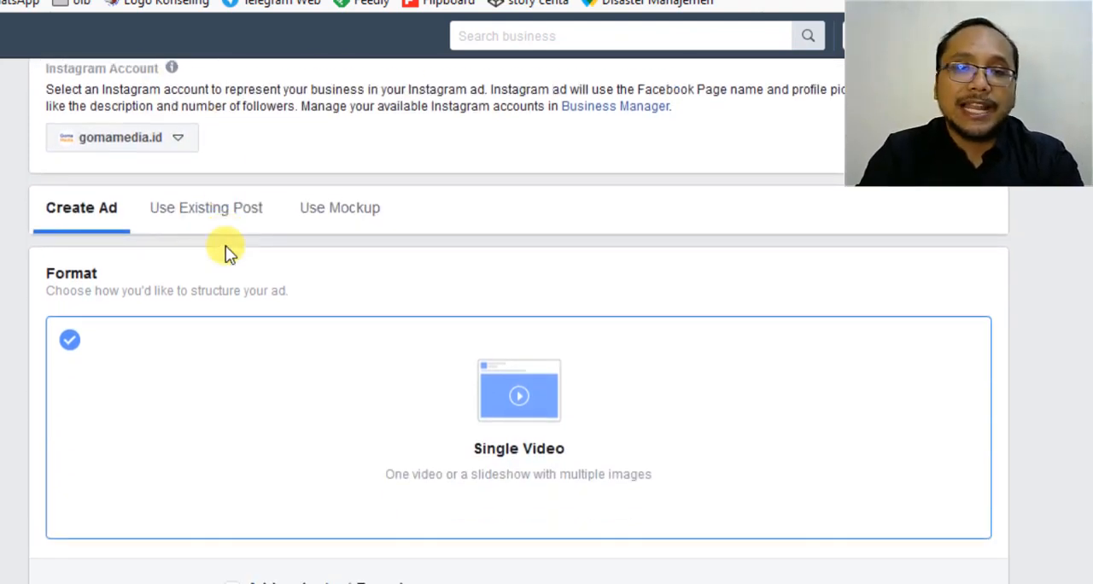
scroll(227, 248, up, 2)
scroll(227, 248, down, 3)
scroll(226, 247, up, 1)
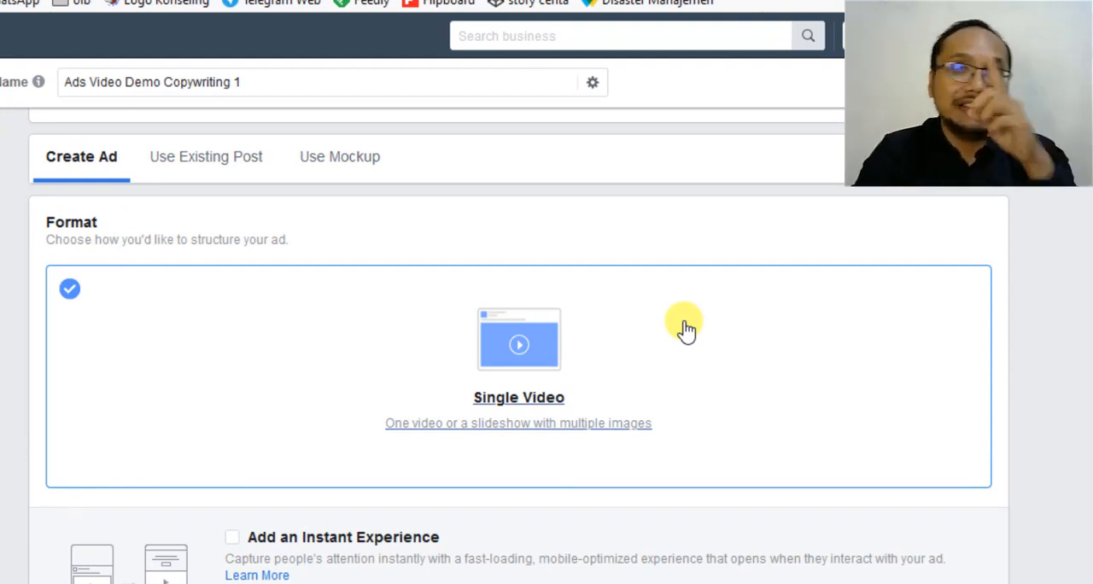
scroll(737, 373, down, 1)
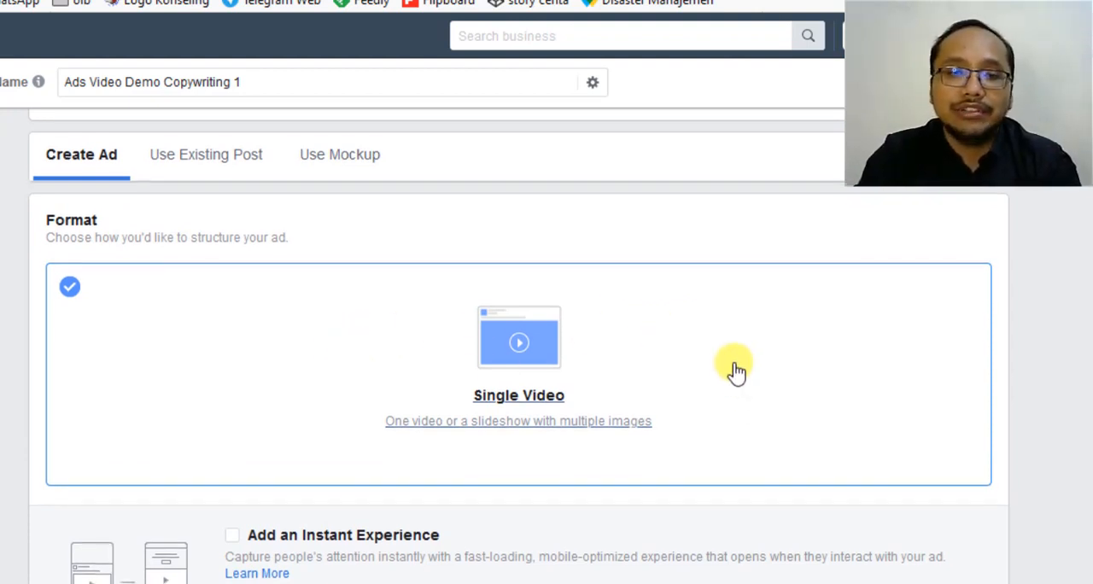
scroll(736, 373, down, 3)
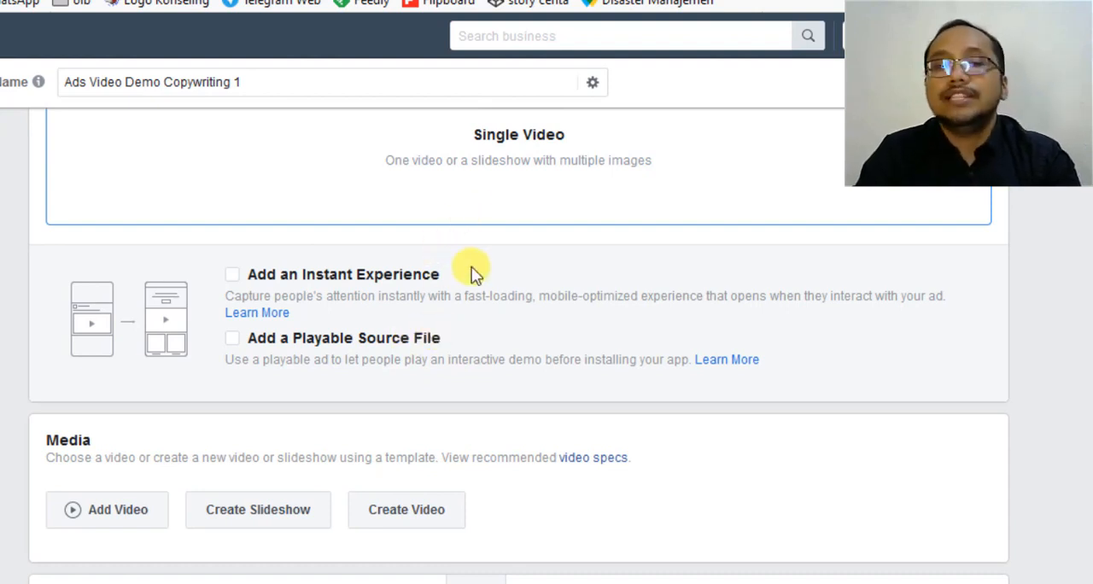
scroll(474, 272, up, 2)
scroll(474, 272, up, 2)
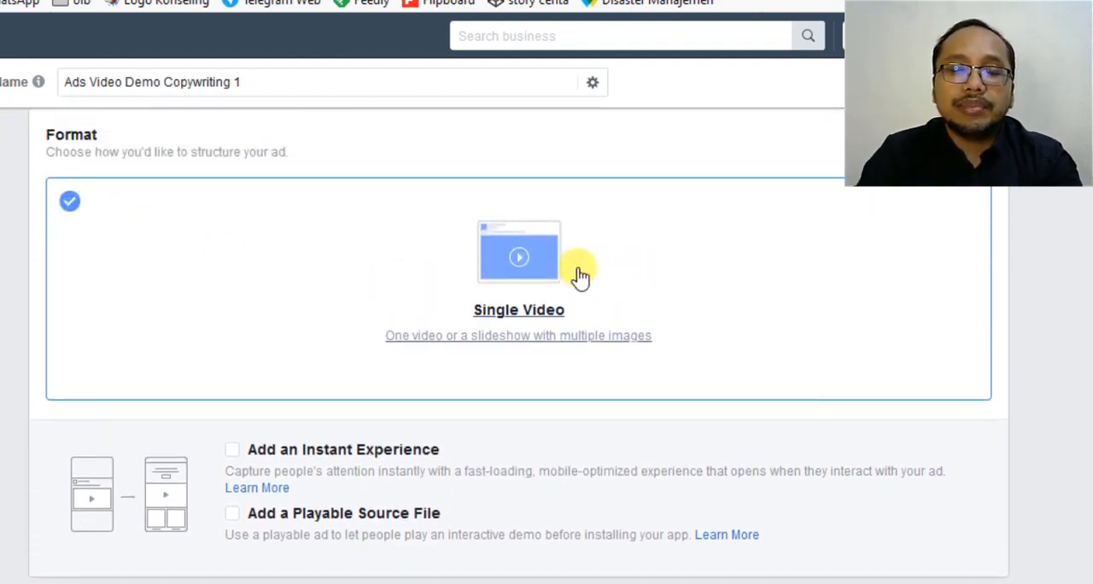
scroll(572, 275, down, 1)
scroll(572, 275, down, 2)
scroll(430, 390, up, 4)
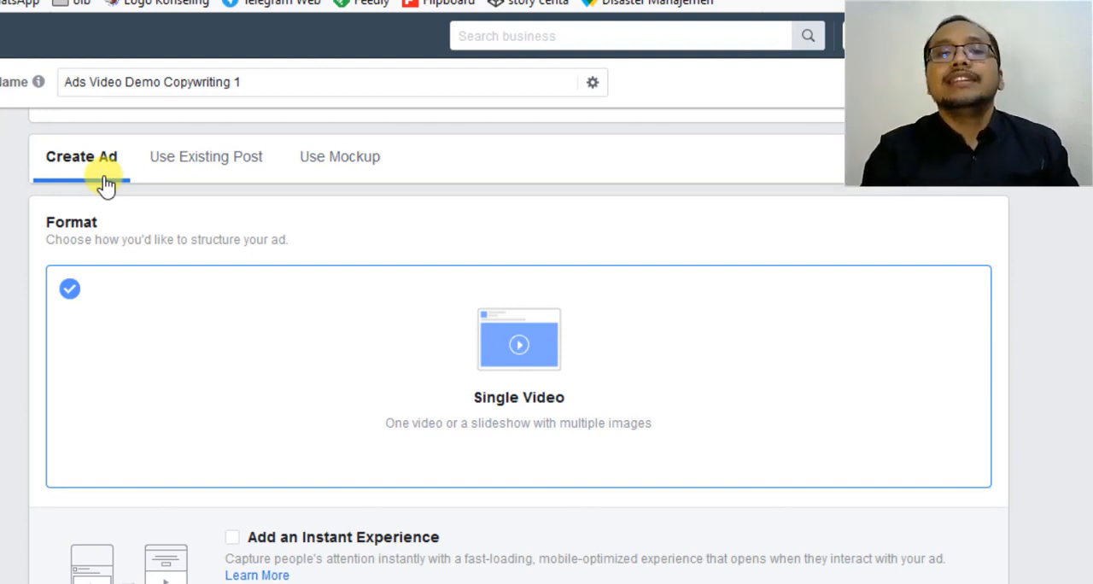
Switch the ad from a newly created one to using an existing post and look over its creative section.
click(208, 156)
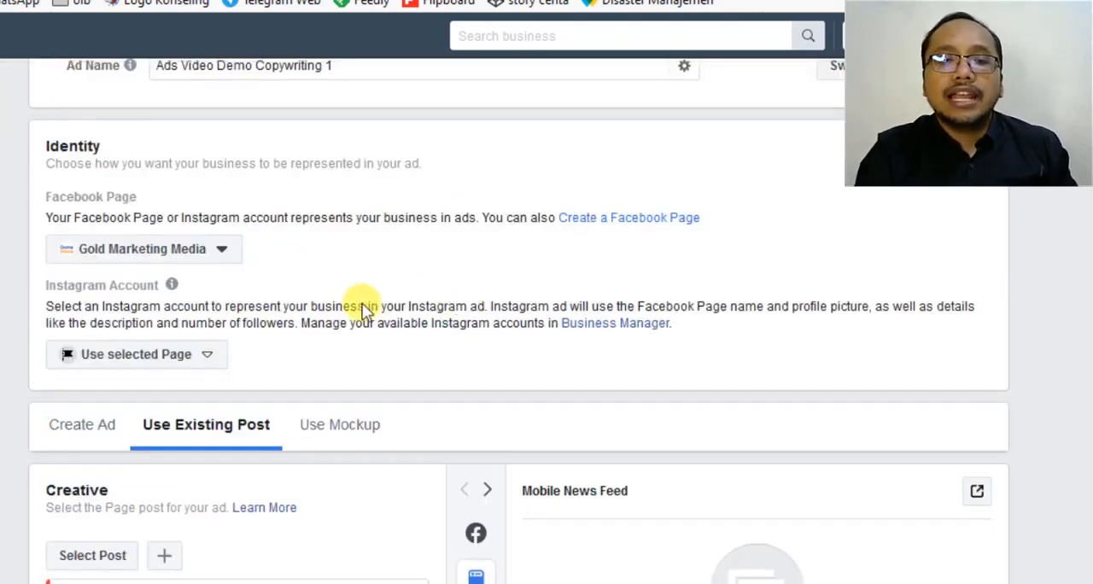
scroll(361, 305, down, 3)
scroll(131, 300, down, 3)
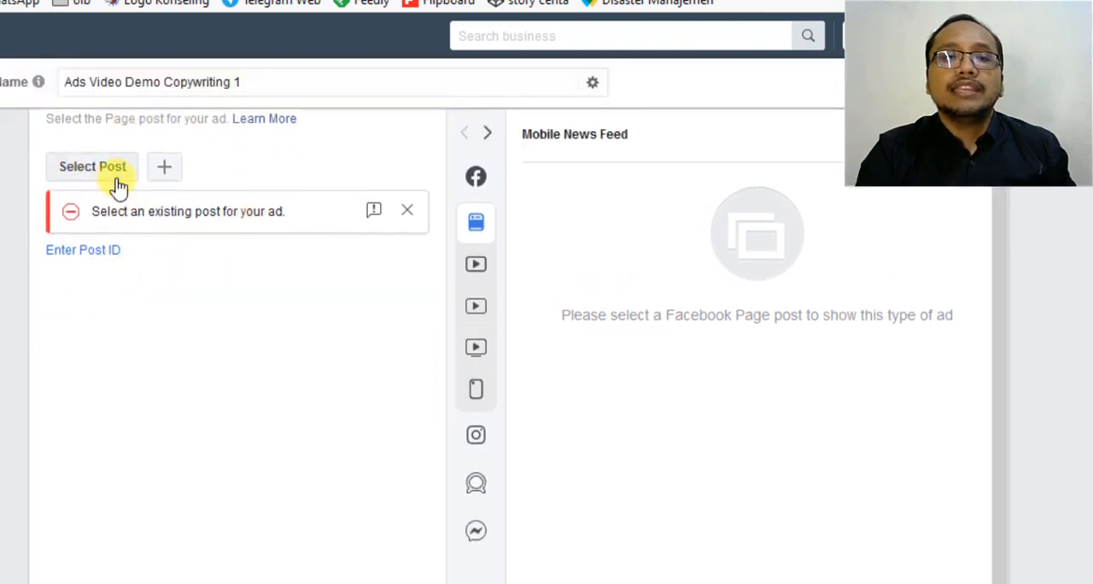
scroll(180, 244, up, 6)
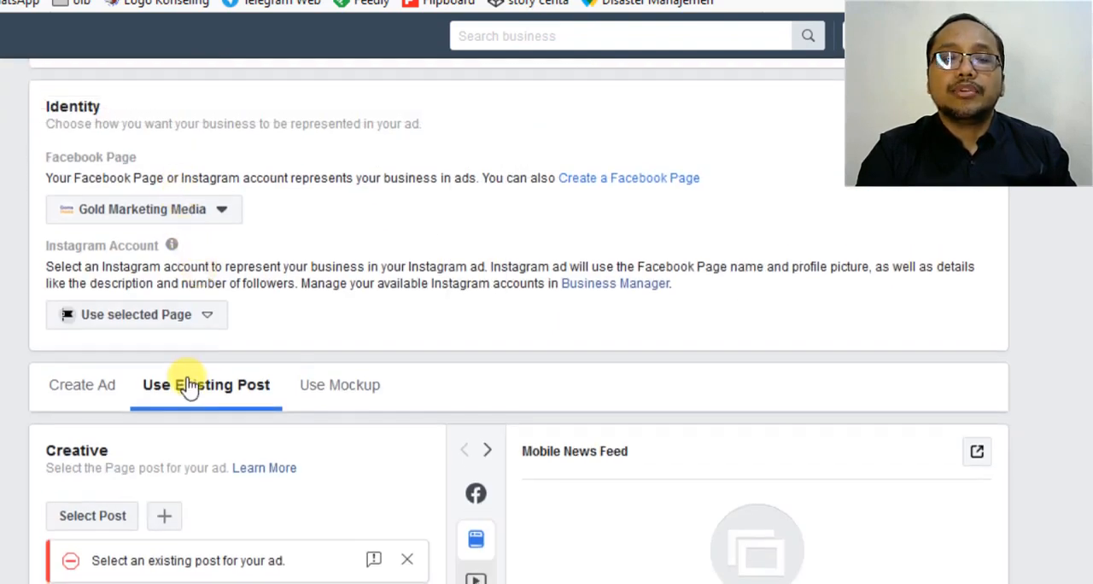
scroll(154, 333, down, 1)
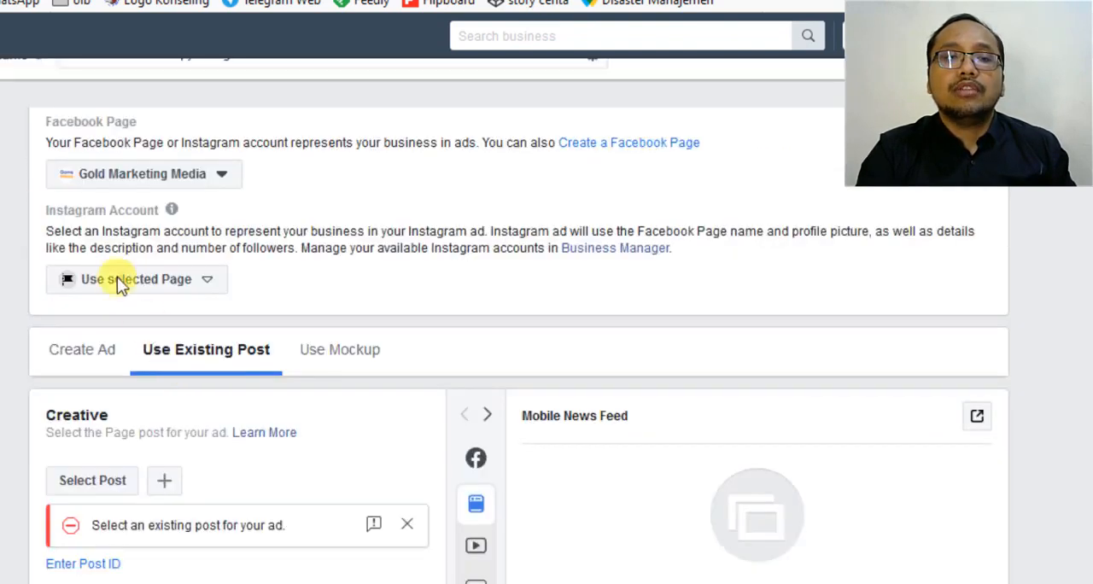
Browse the Facebook Page's existing posts and preview the one from Apr 7, 2020 without using it for the ad.
click(83, 483)
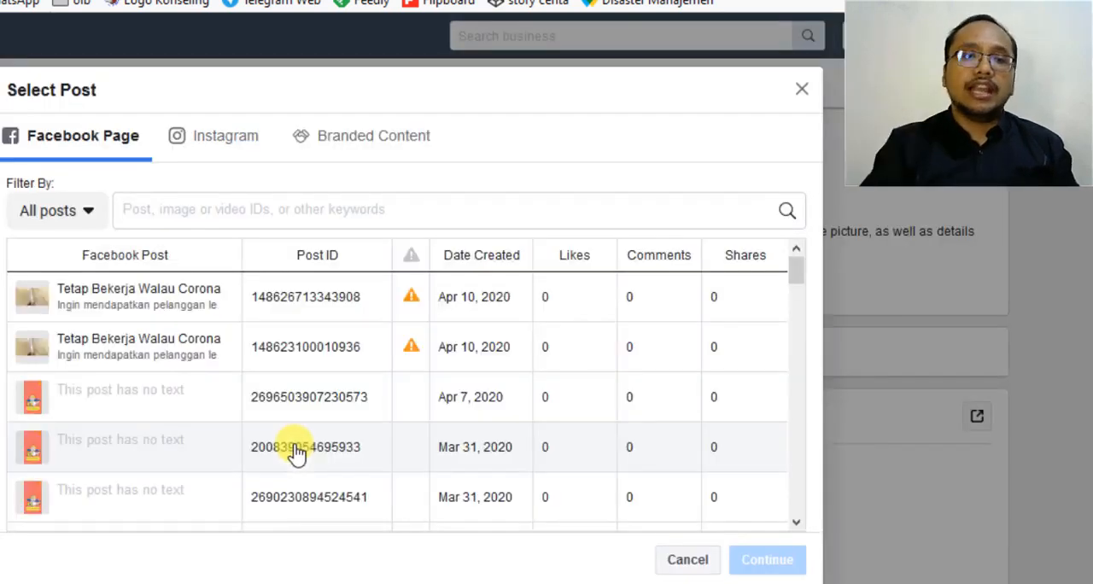
scroll(296, 452, down, 3)
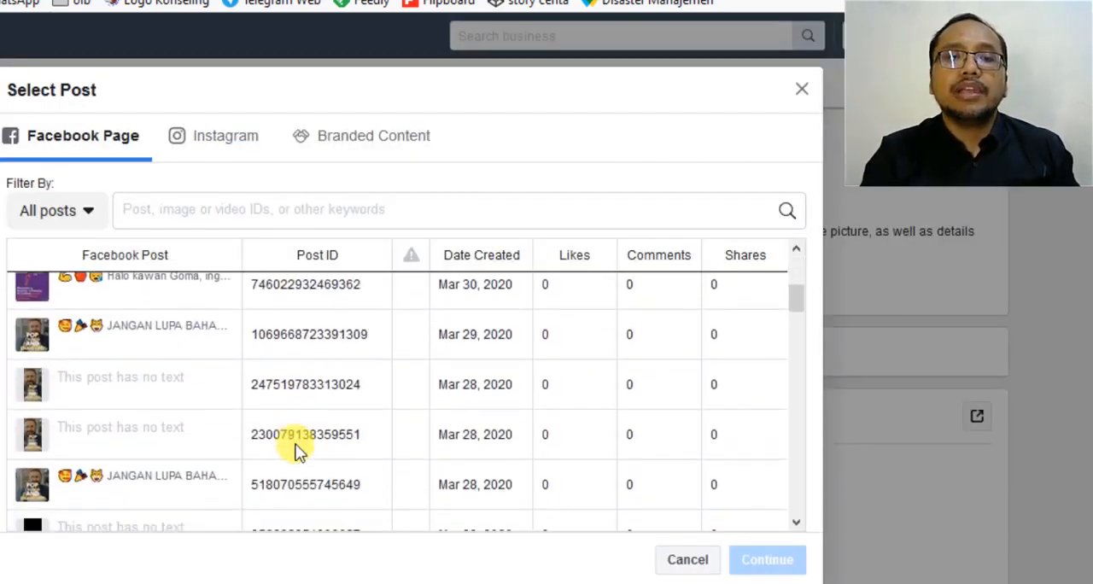
scroll(296, 452, up, 3)
scroll(297, 453, down, 5)
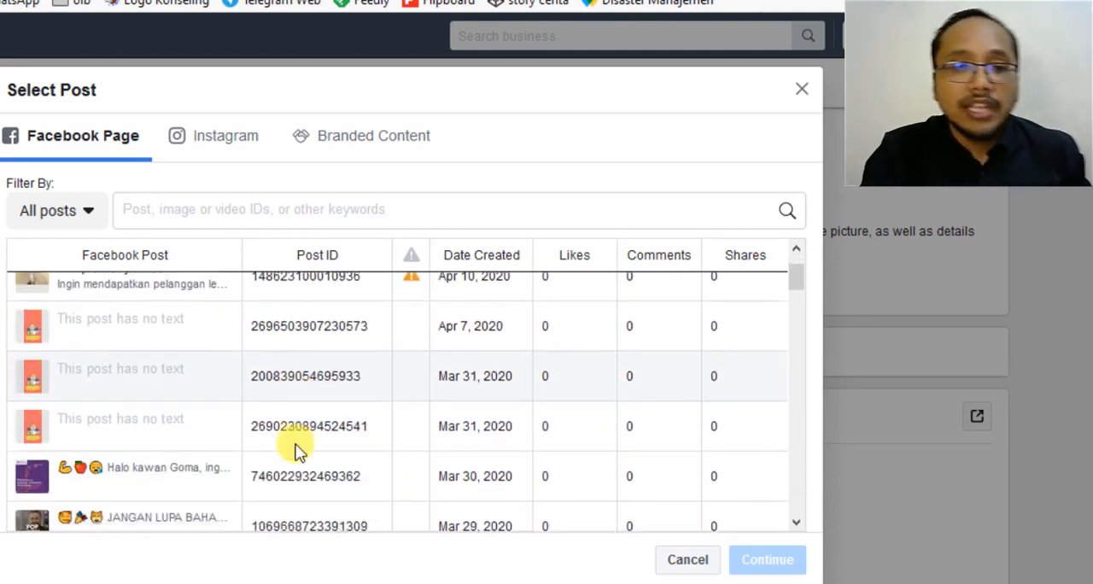
scroll(296, 453, up, 5)
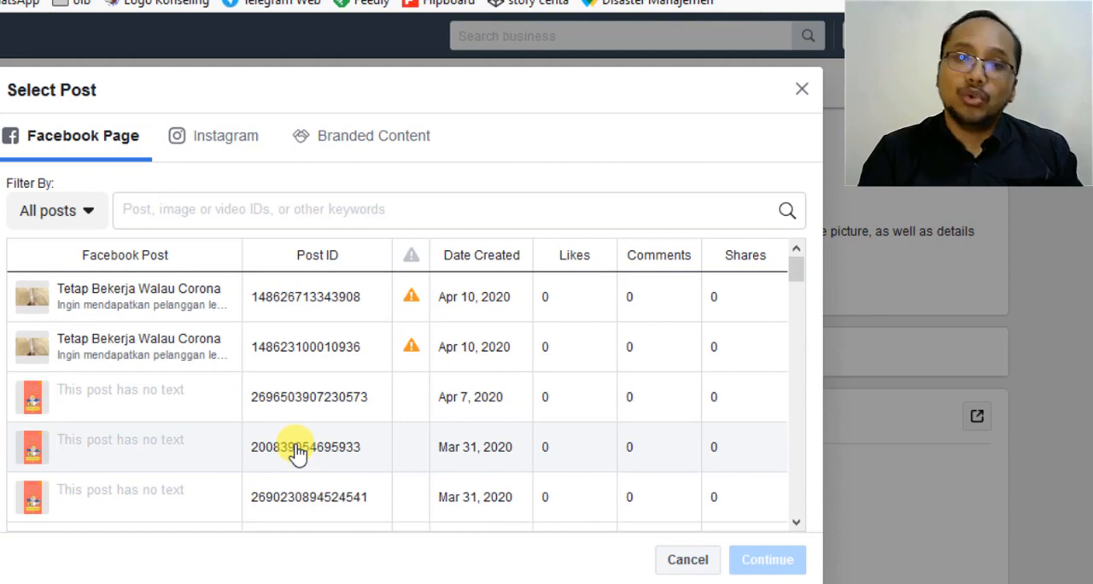
click(229, 409)
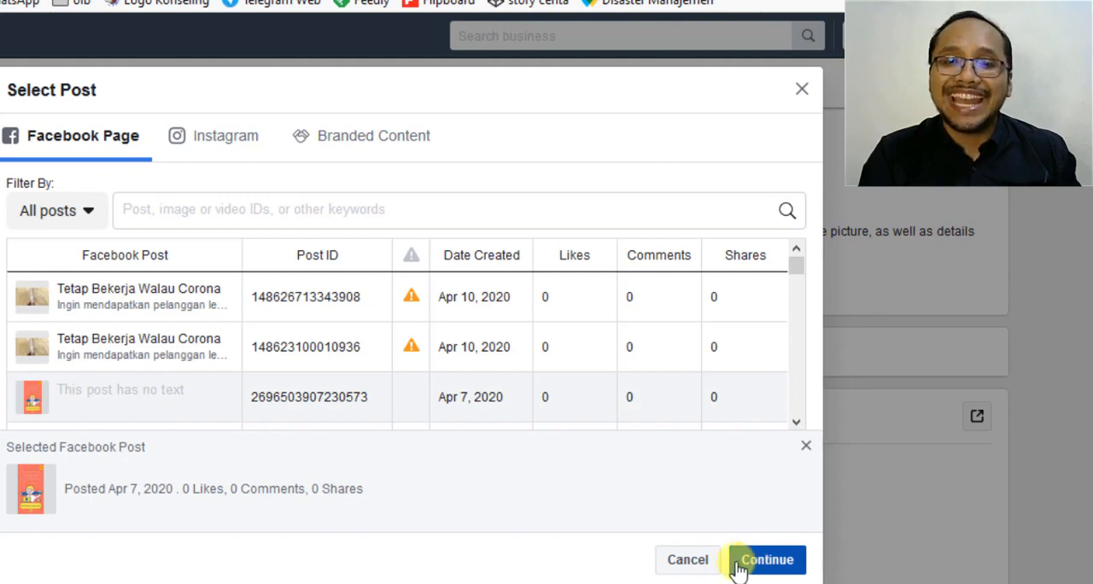
click(694, 563)
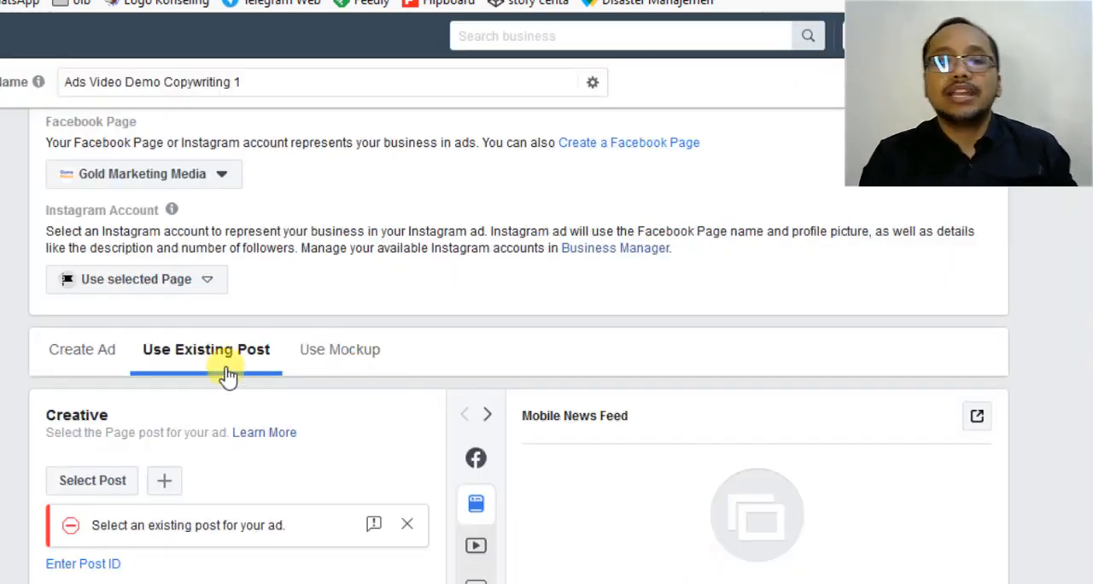
Return to creating a new ad and enable its website URL option below the primary text.
scroll(227, 376, down, 1)
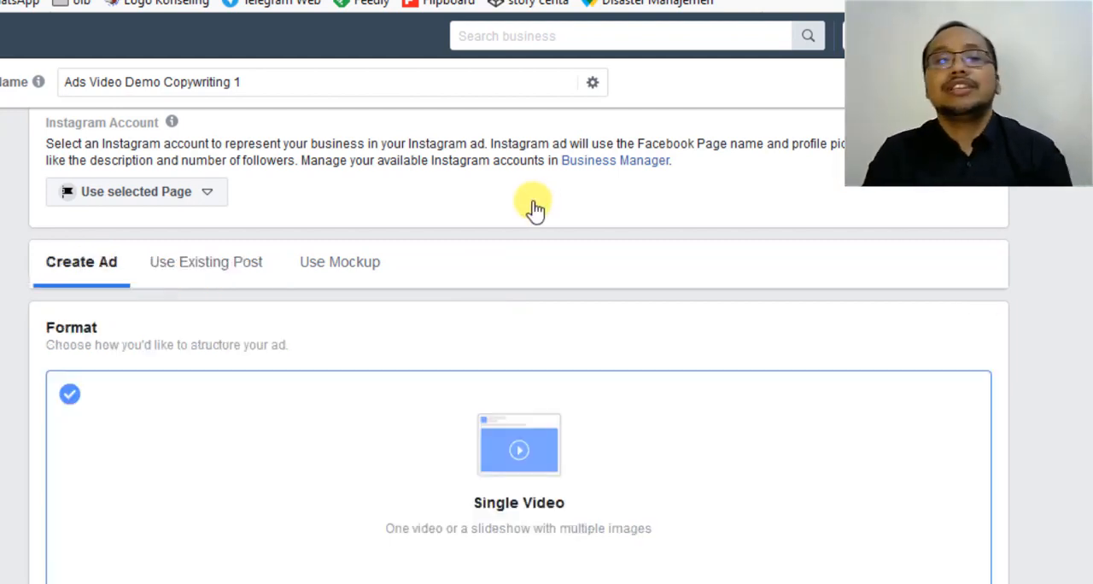
scroll(394, 248, down, 3)
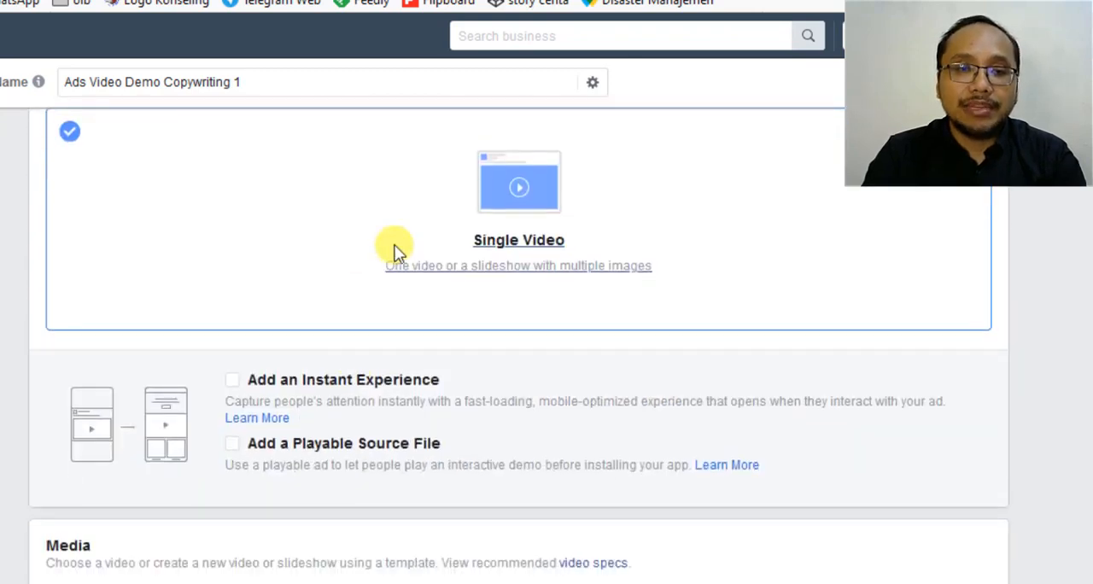
scroll(395, 248, down, 5)
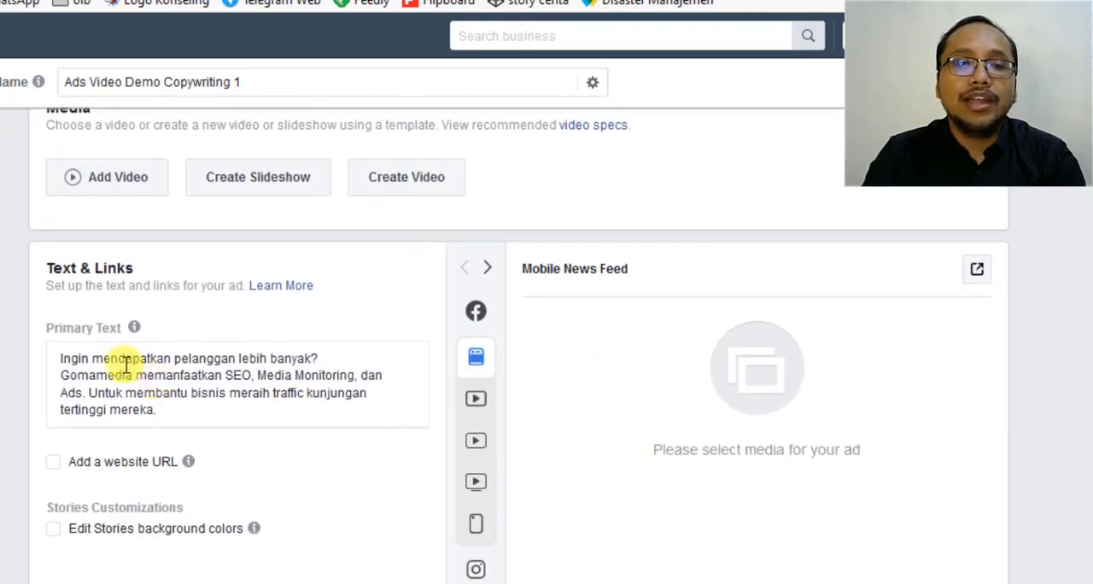
scroll(126, 365, down, 1)
click(190, 323)
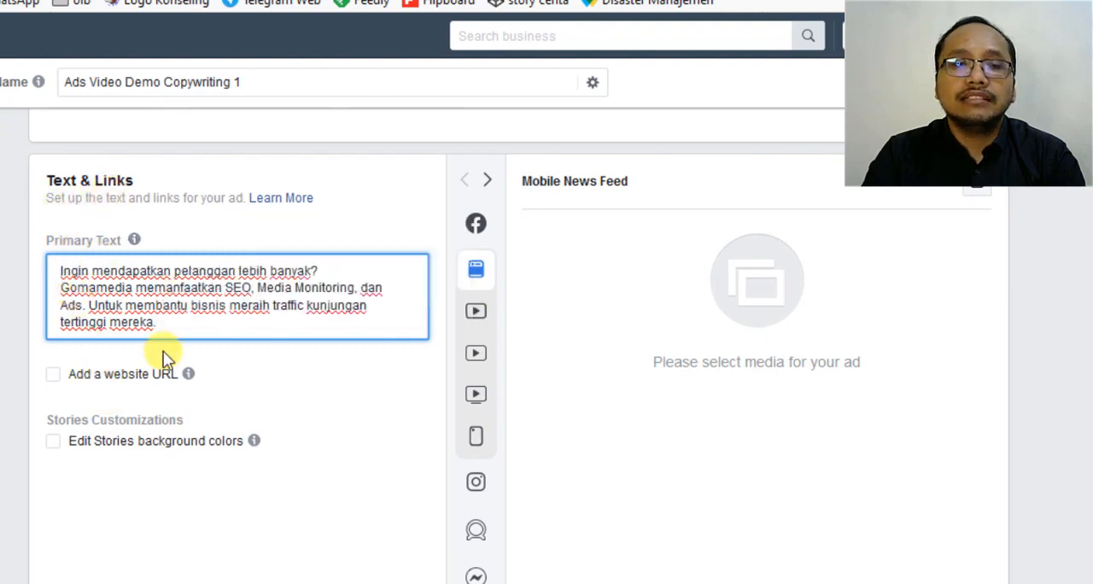
click(264, 385)
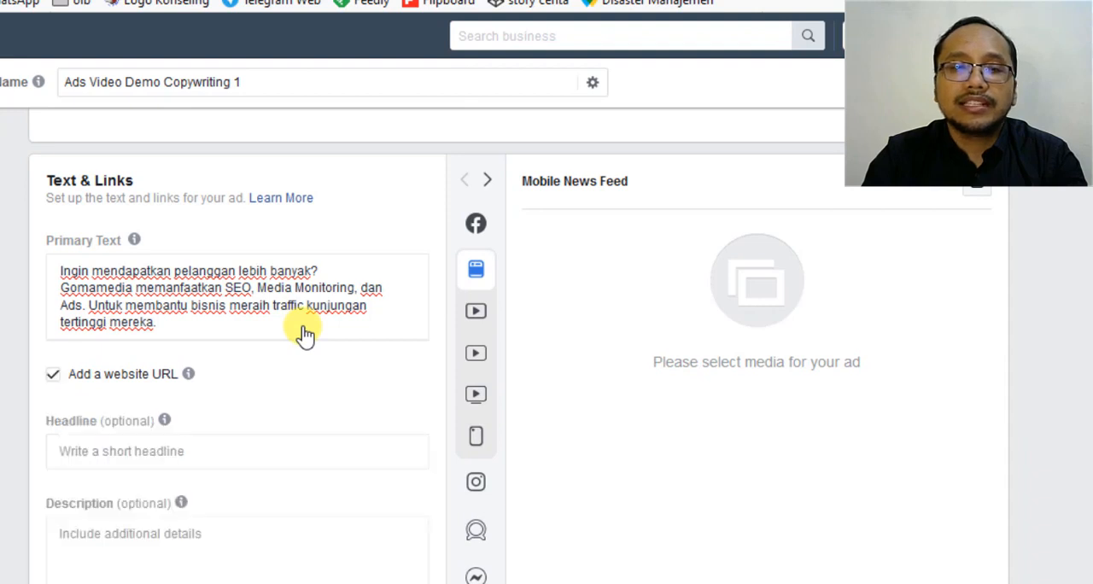
scroll(302, 329, down, 1)
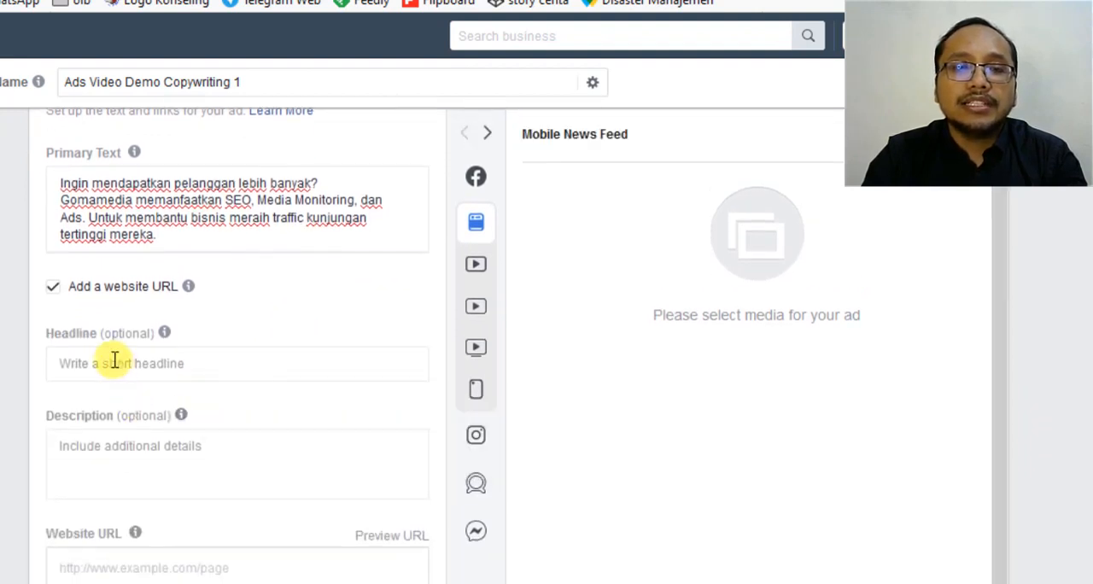
click(110, 363)
click(119, 453)
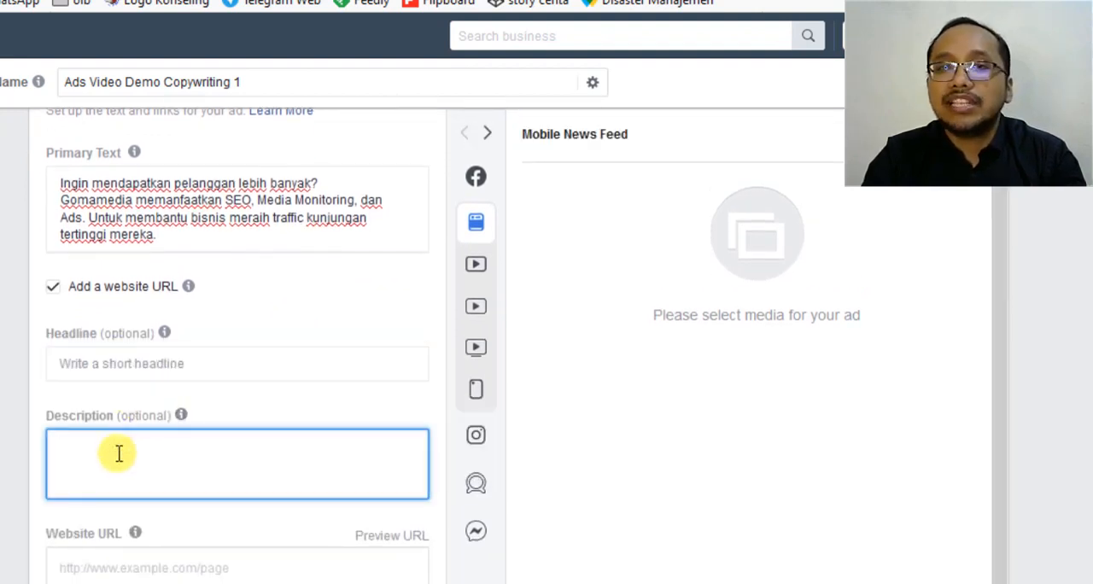
click(112, 365)
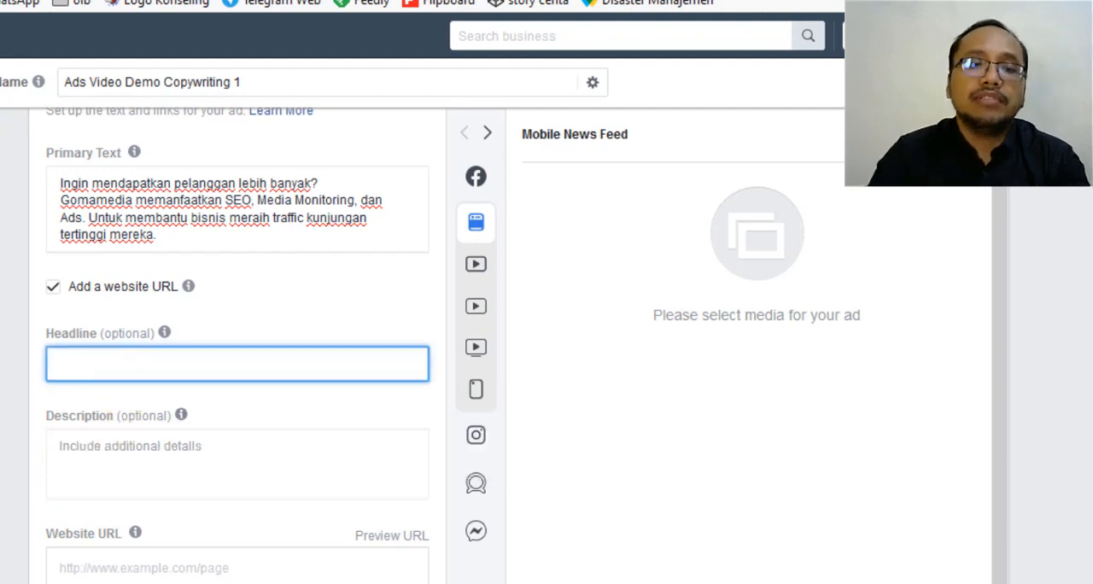
click(133, 568)
text(ht)
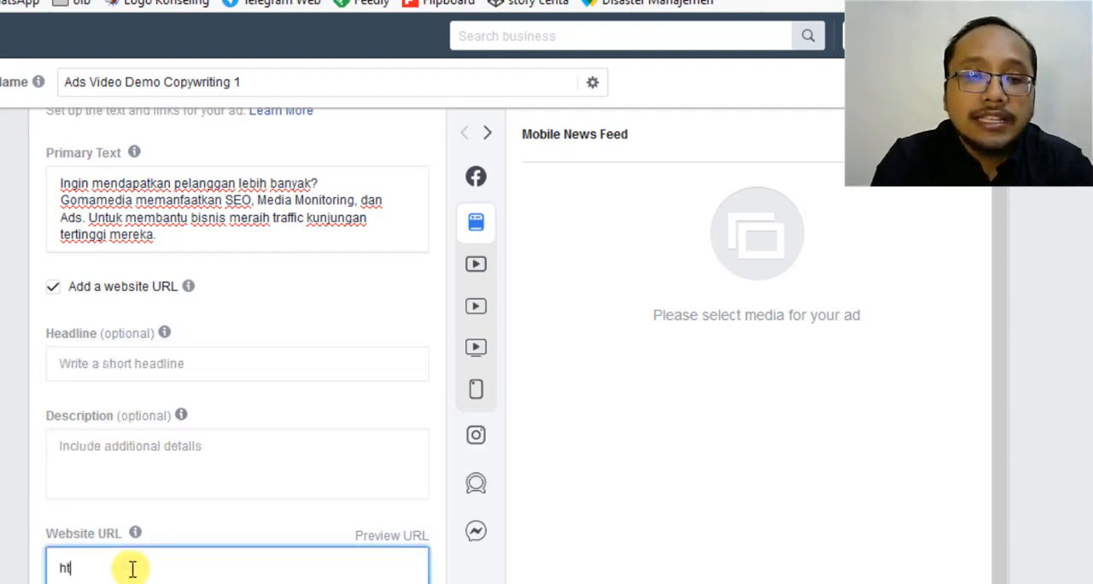
text(tps://g)
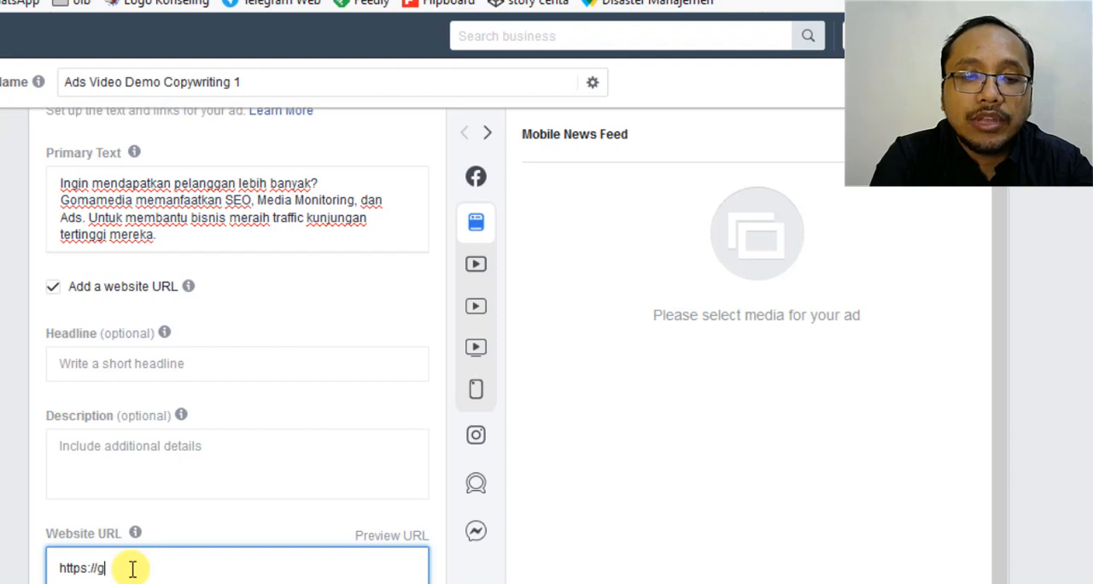
text(omamedia.id)
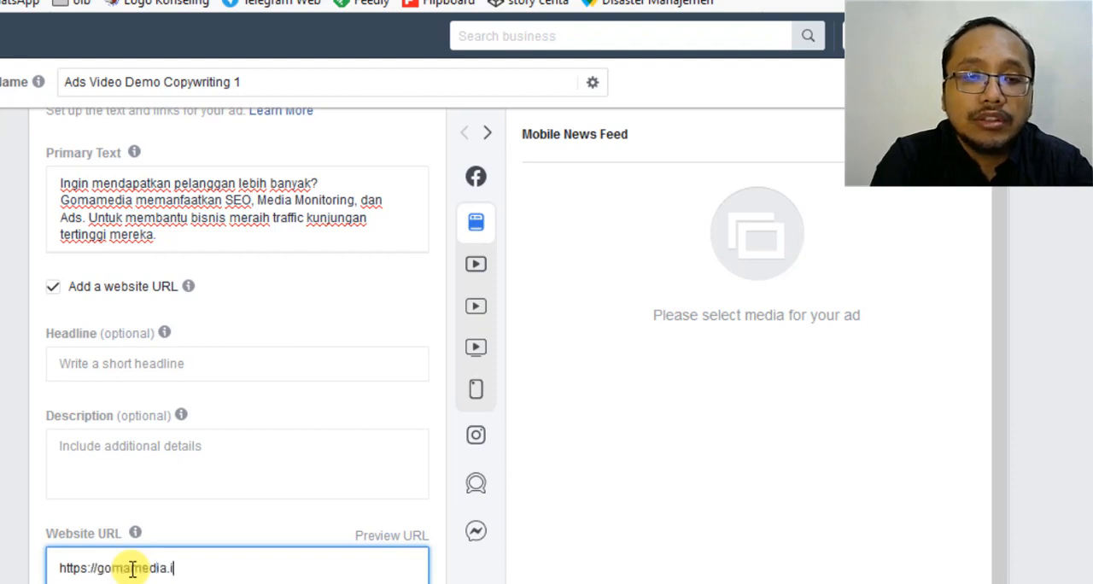
Write "Saatnya Anda Kuasai WhatsApp Marketing" as the ad's headline.
click(309, 362)
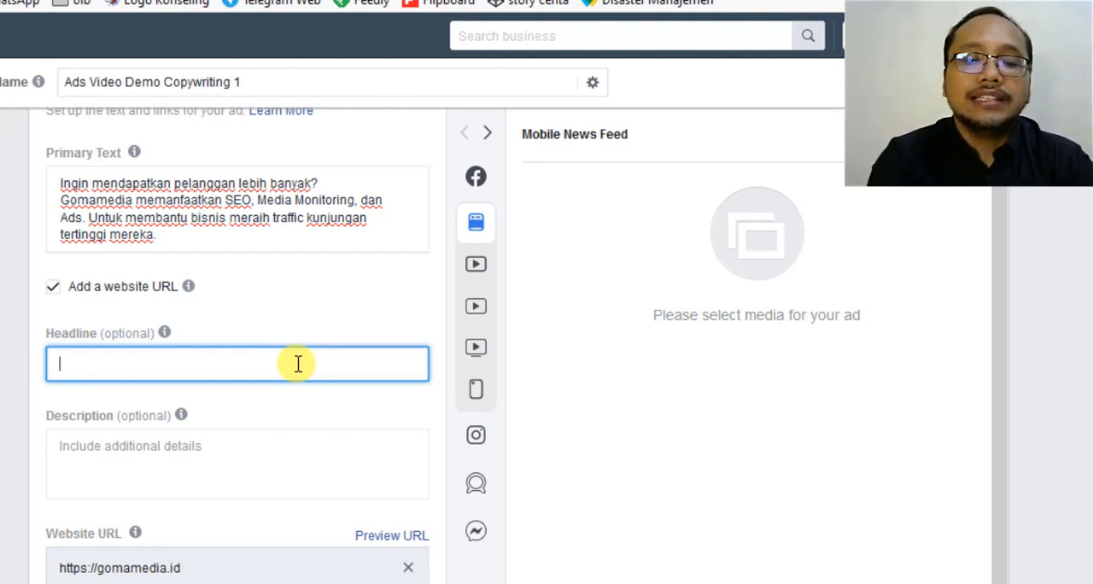
text(Saatnya )
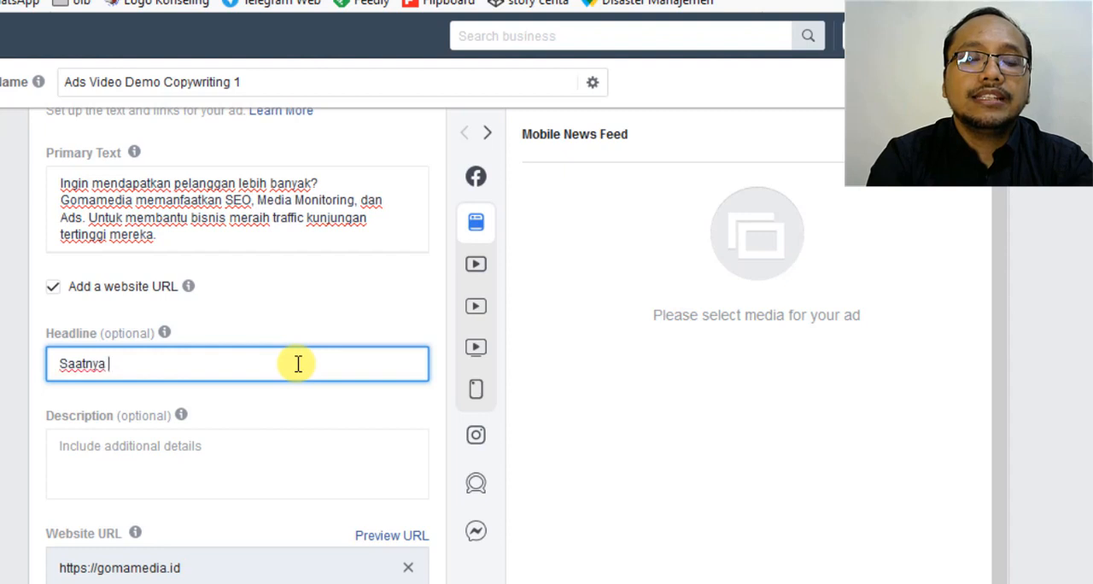
text(Anda Kuas)
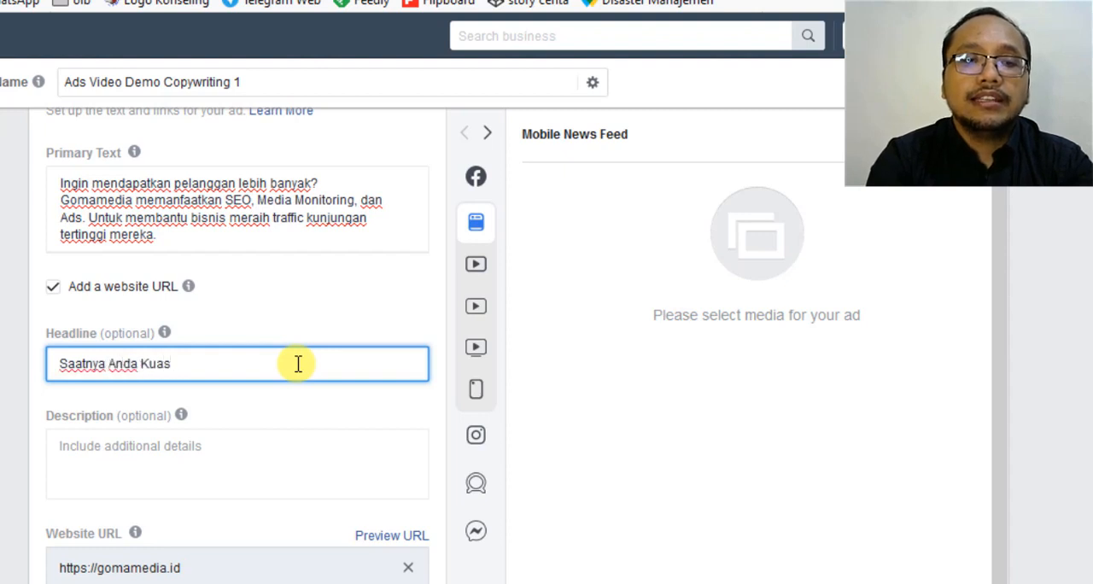
text(ai WhatsA)
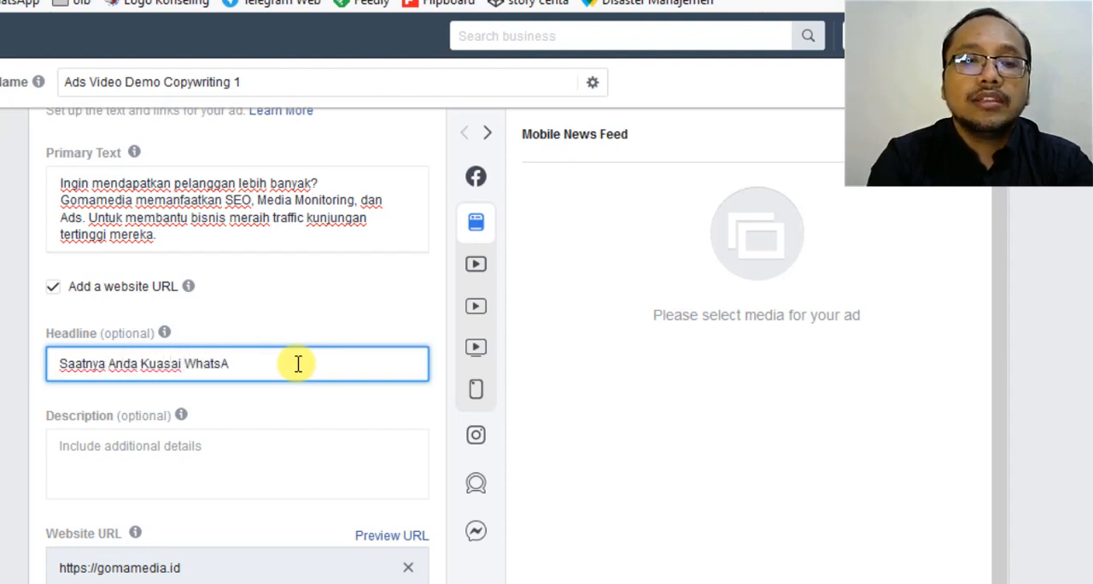
text(pp Marketing)
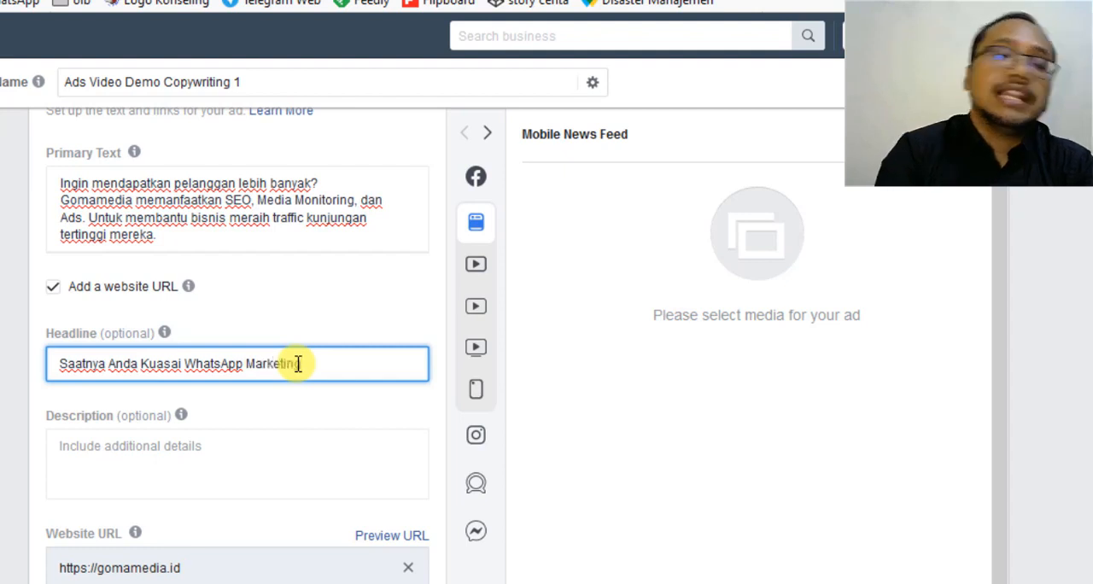
Write the ad's description as "Closing deal di WhatsApp tidak pernah semudah ini.", correcting typing errors.
click(146, 457)
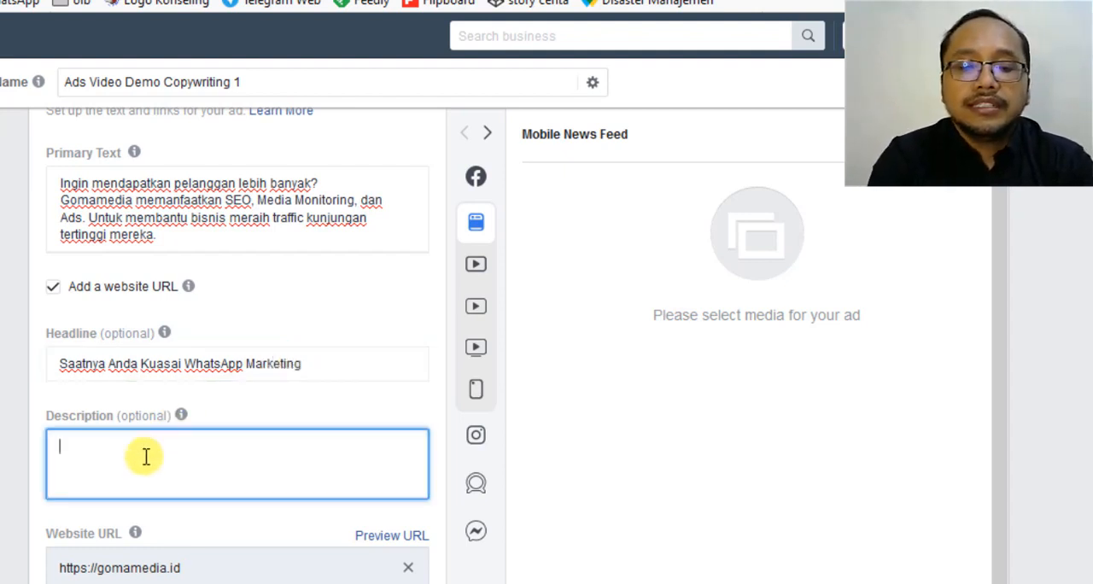
text(Closing de)
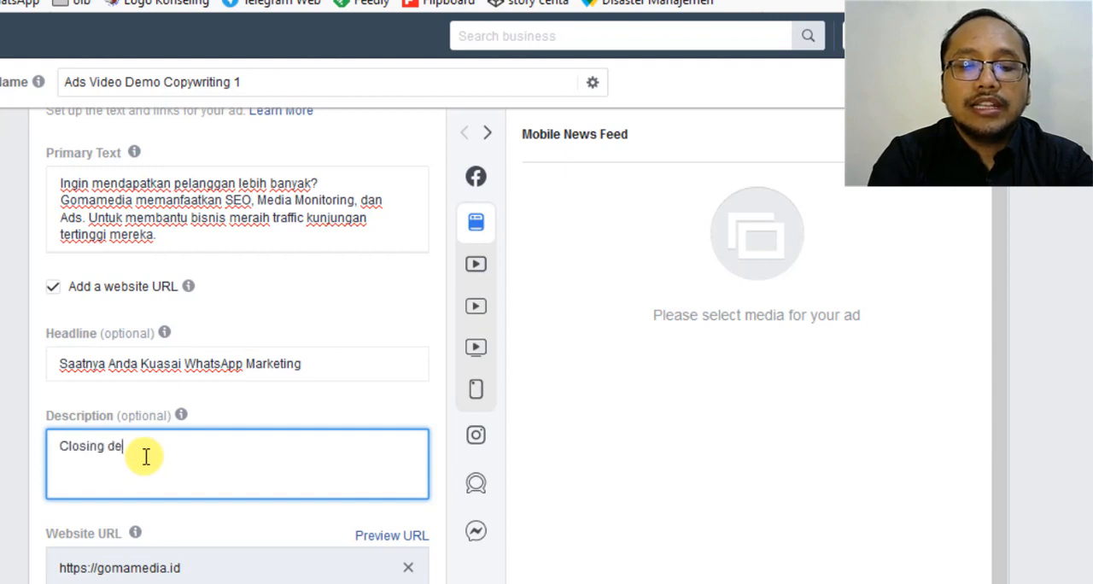
text(al di Whast)
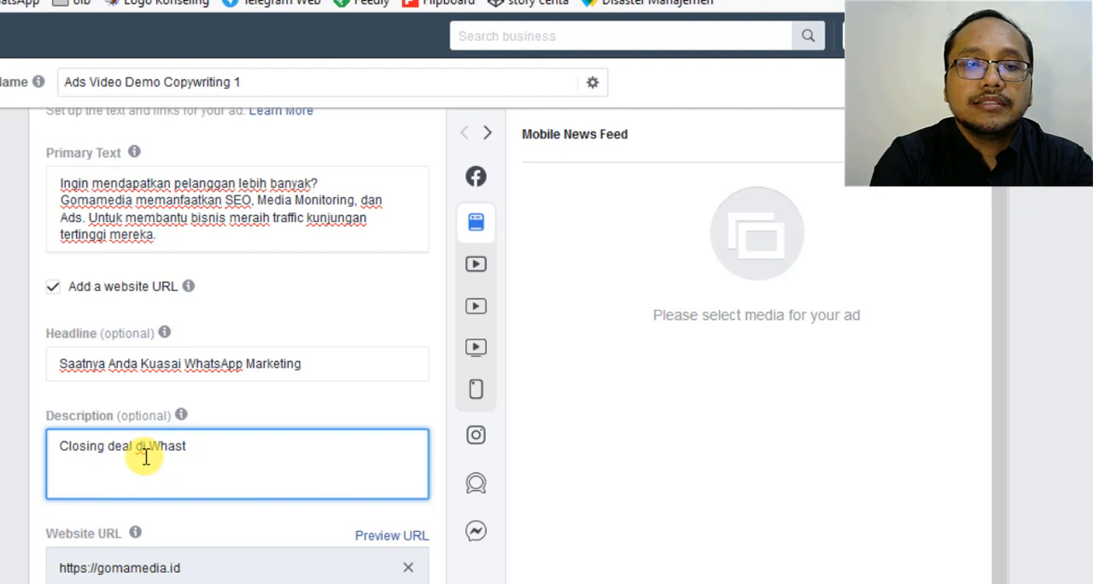
key(BackSpace)
key(BackSpace)
text(y)
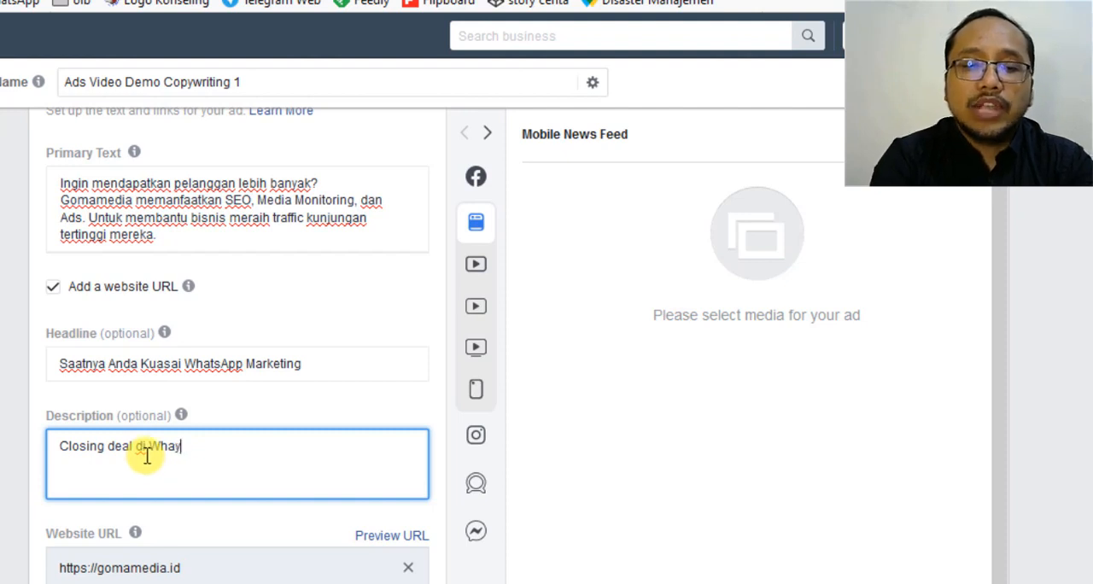
click(147, 456)
text(sApp)
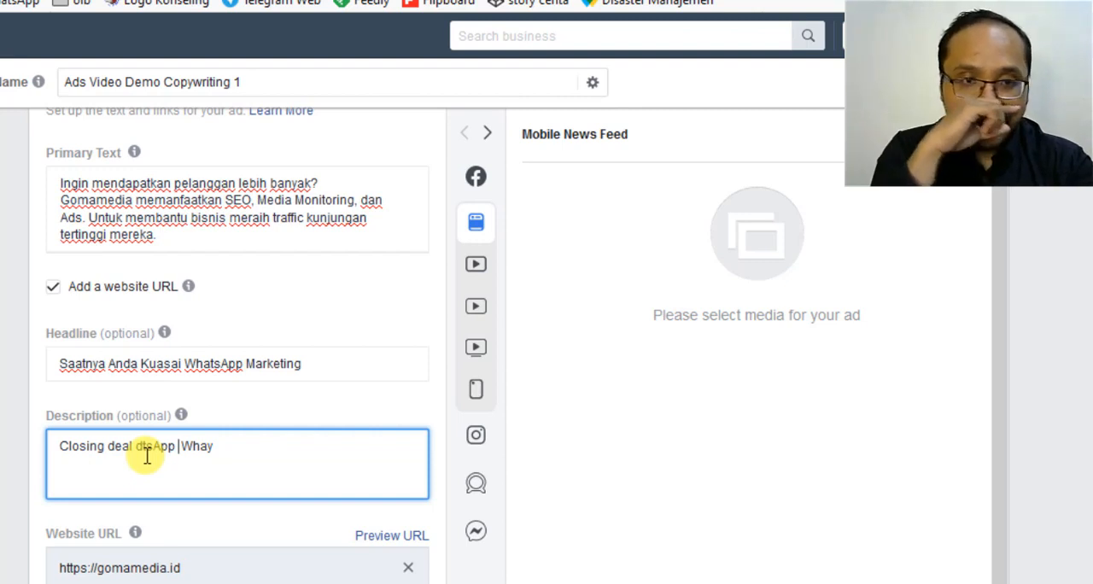
click(218, 462)
key(BackSpace)
key(BackSpace)
key(BackSpace)
key(BackSpace)
key(BackSpace)
key(BackSpace)
key(BackSpace)
key(BackSpace)
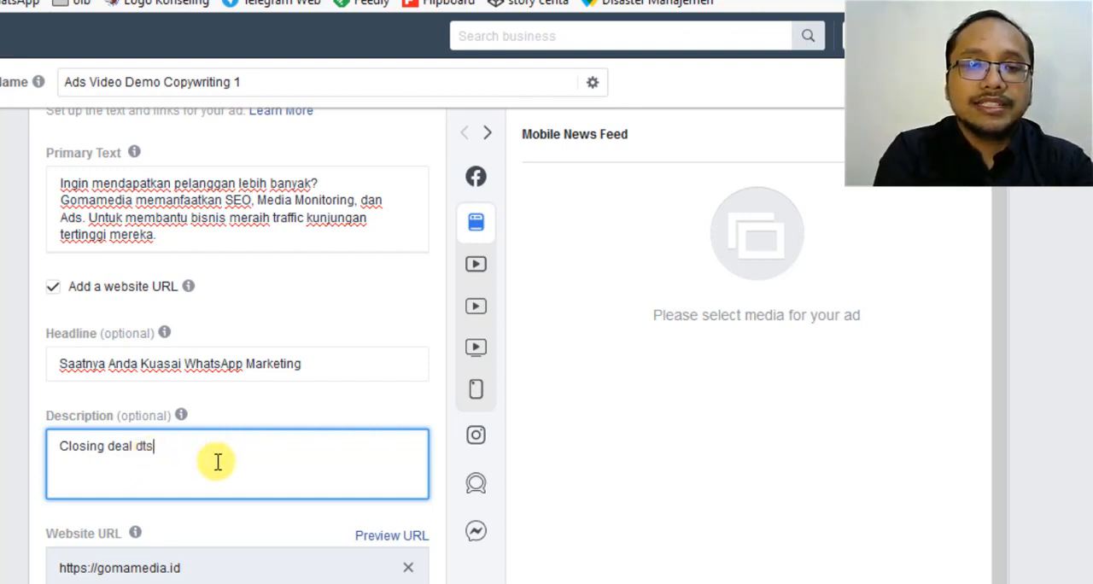
key(BackSpace)
key(BackSpace)
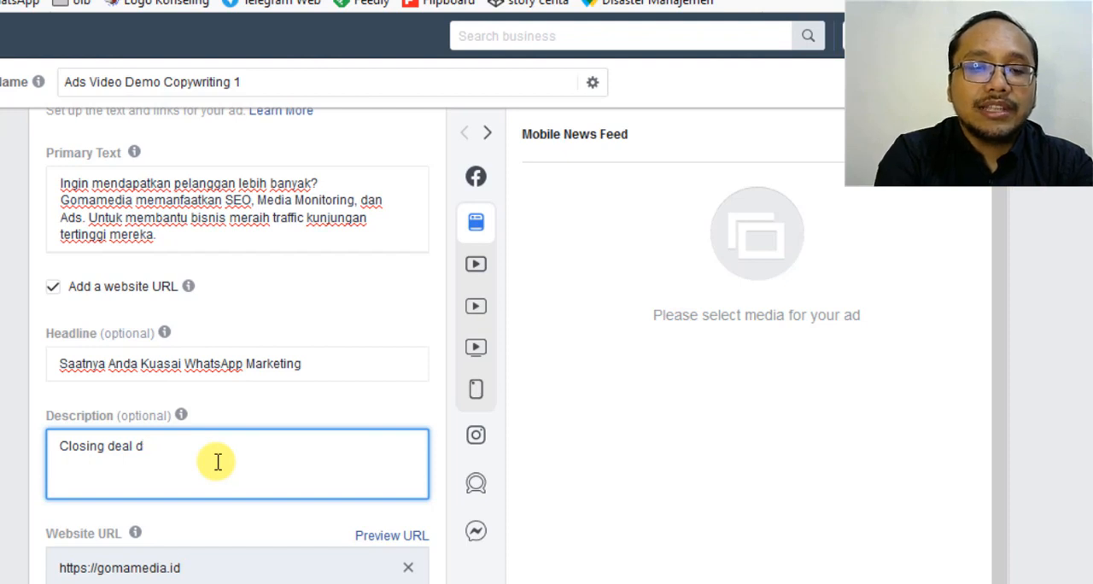
text(i WhatsApp )
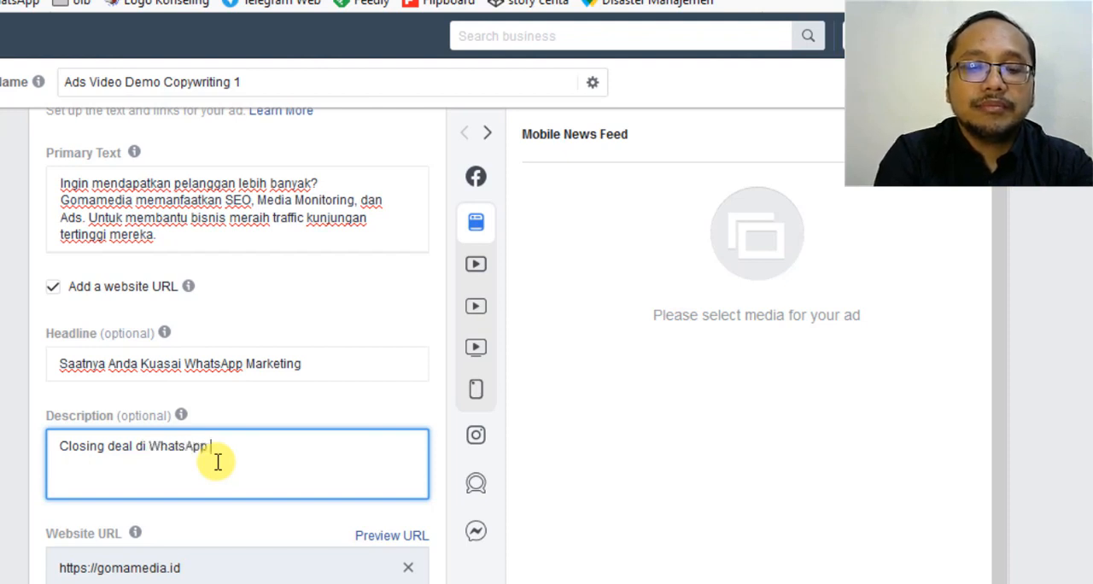
text(tidak pernah s)
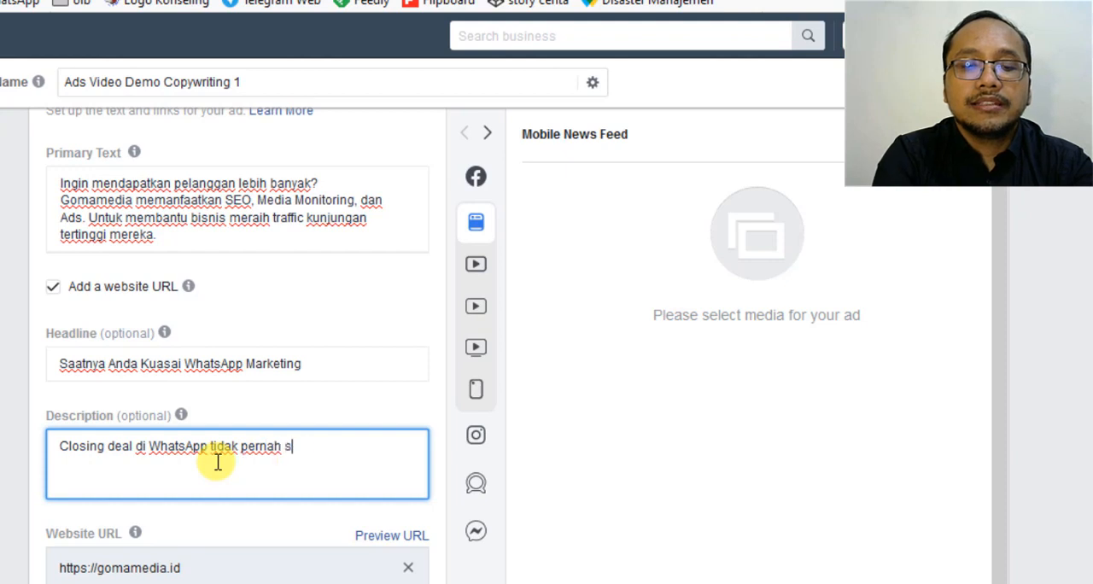
text(emudah ini.)
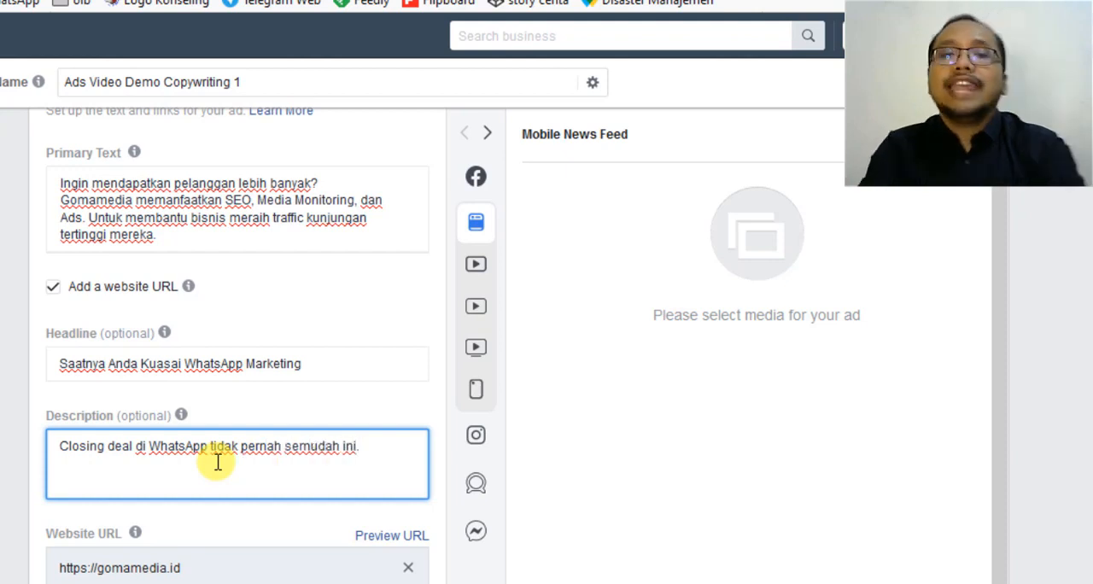
Review the ad's text and link settings, from the primary text to the display link.
scroll(218, 462, down, 2)
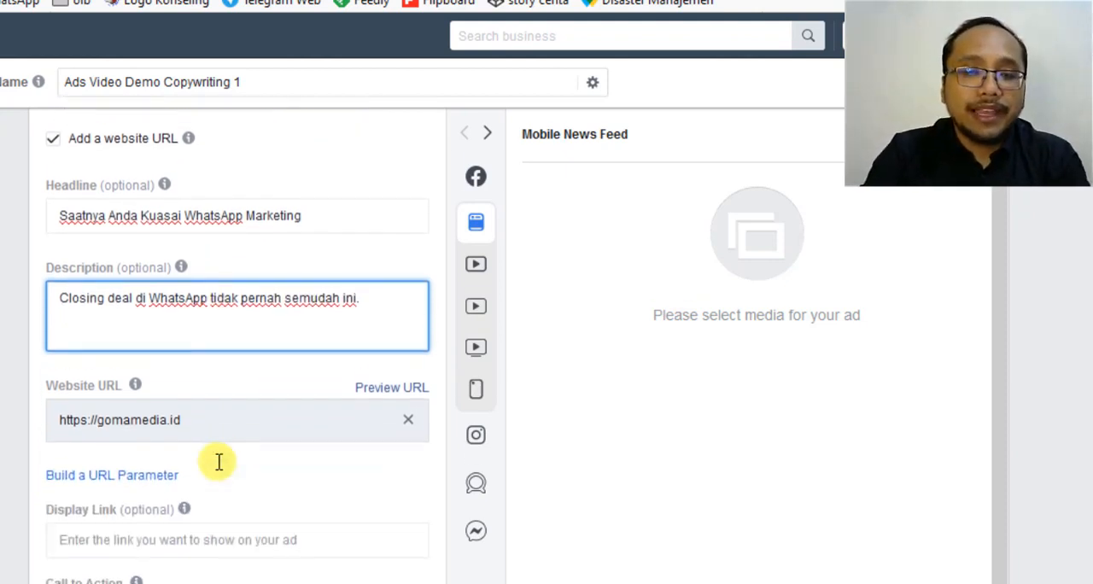
scroll(218, 462, up, 3)
scroll(219, 462, up, 2)
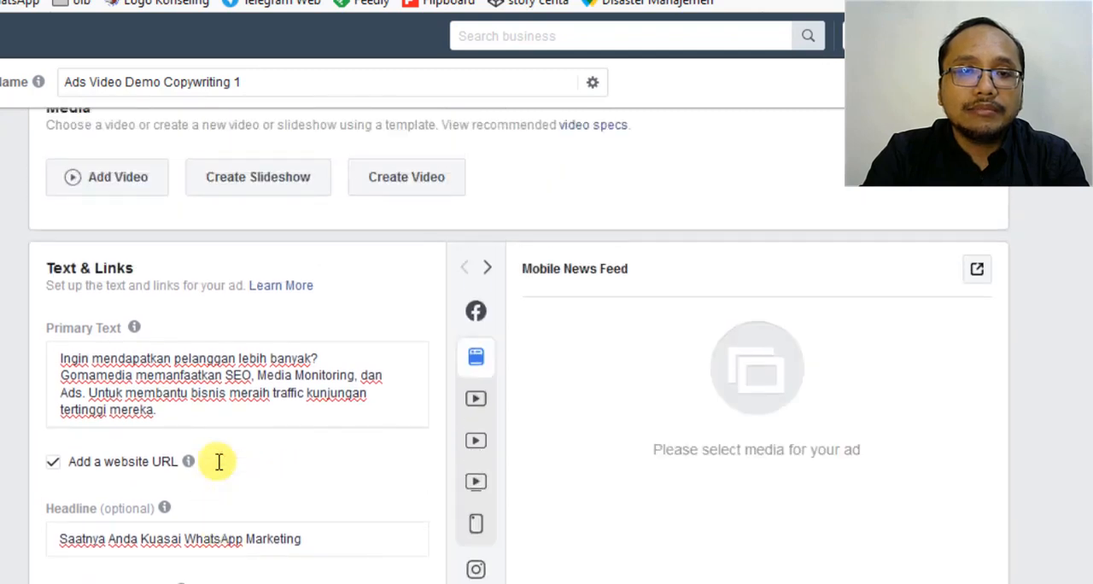
scroll(182, 446, down, 5)
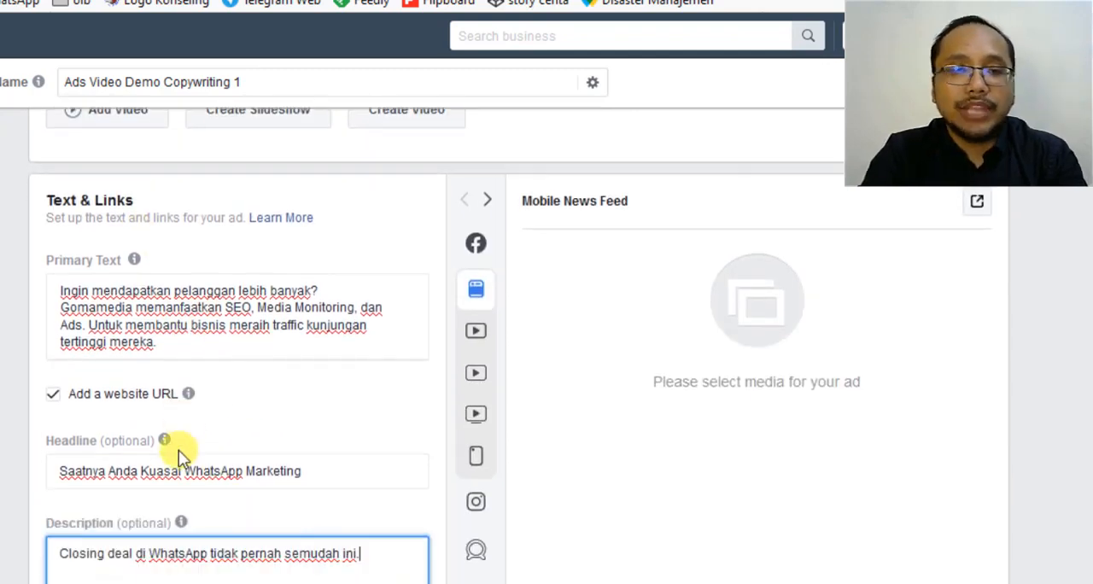
Upload "Video Kursus FB Mastery.mp4" from the "Konten IG Gomamedia" folder as the ad's video.
scroll(180, 452, up, 5)
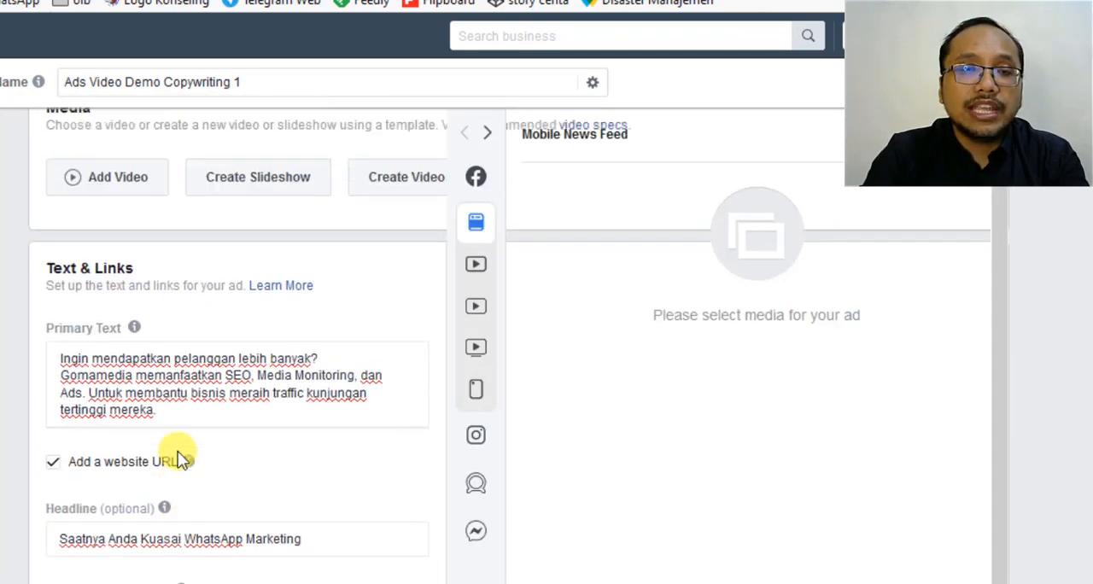
click(135, 190)
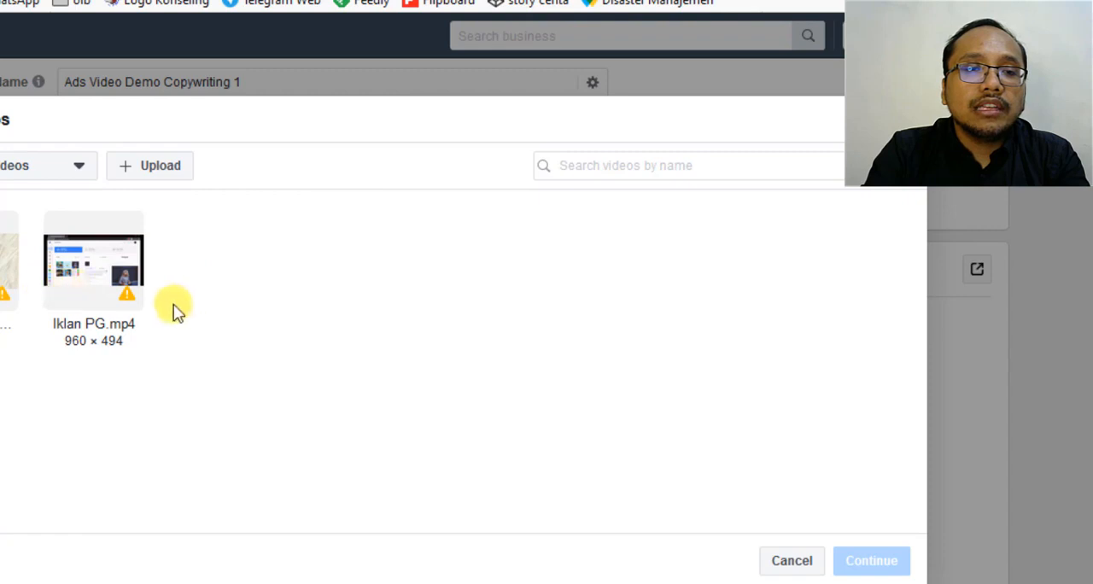
click(160, 174)
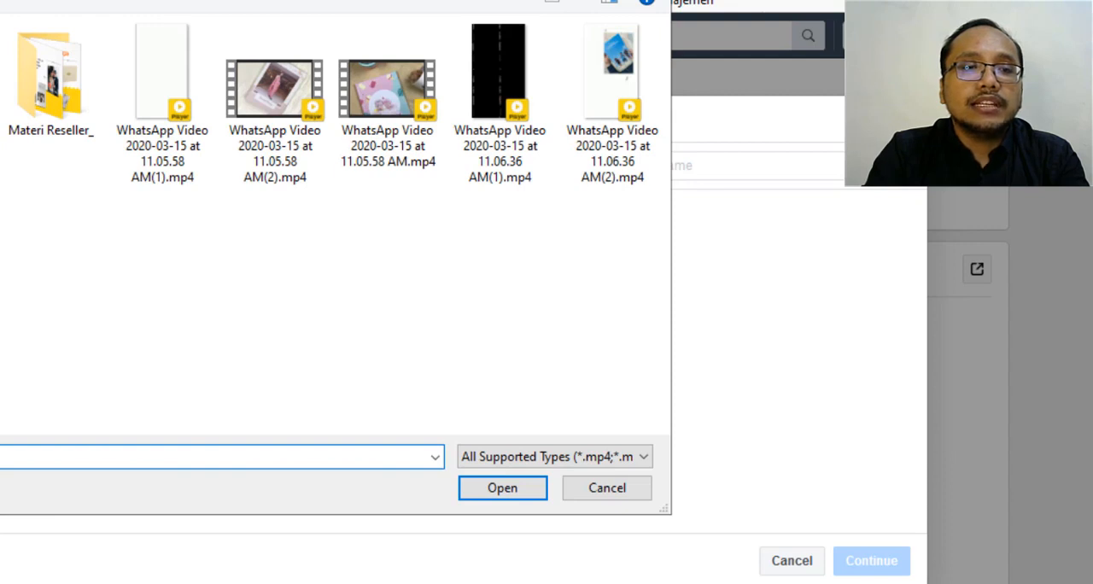
click(0, 256)
double_click(4, 187)
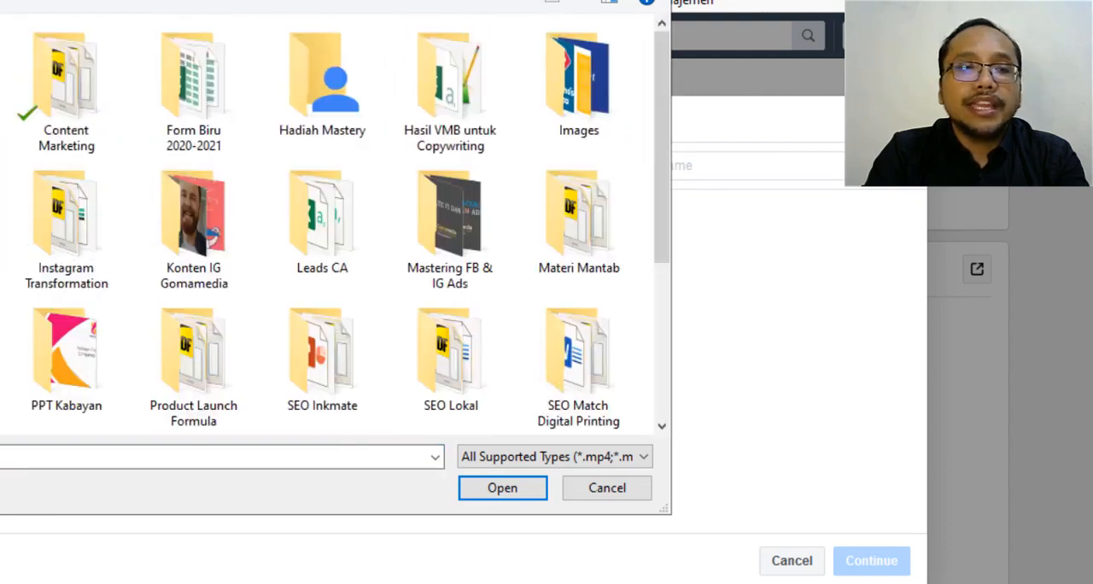
click(209, 267)
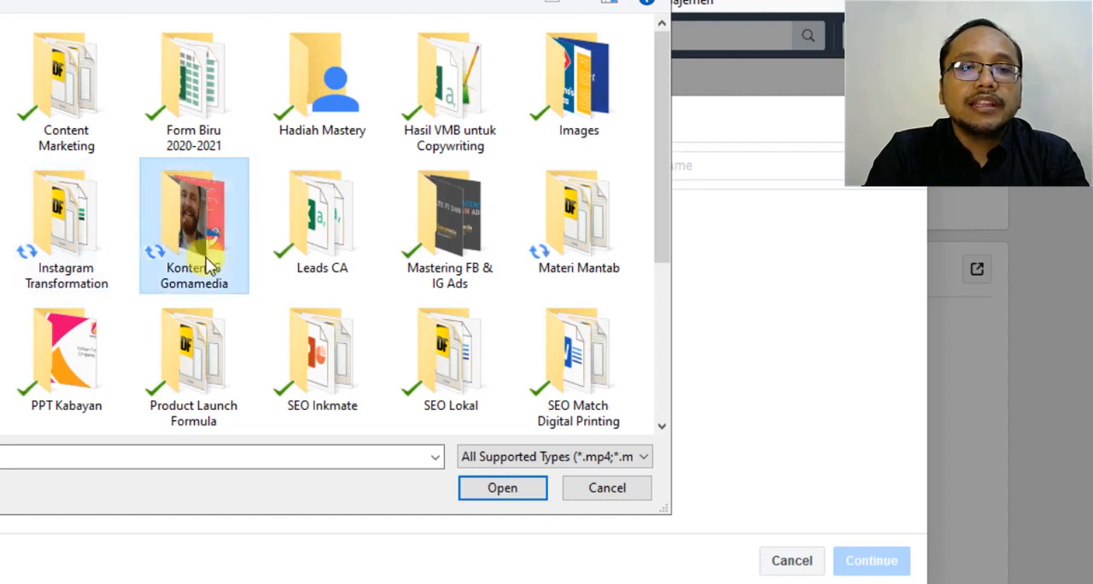
double_click(209, 267)
scroll(206, 261, down, 3)
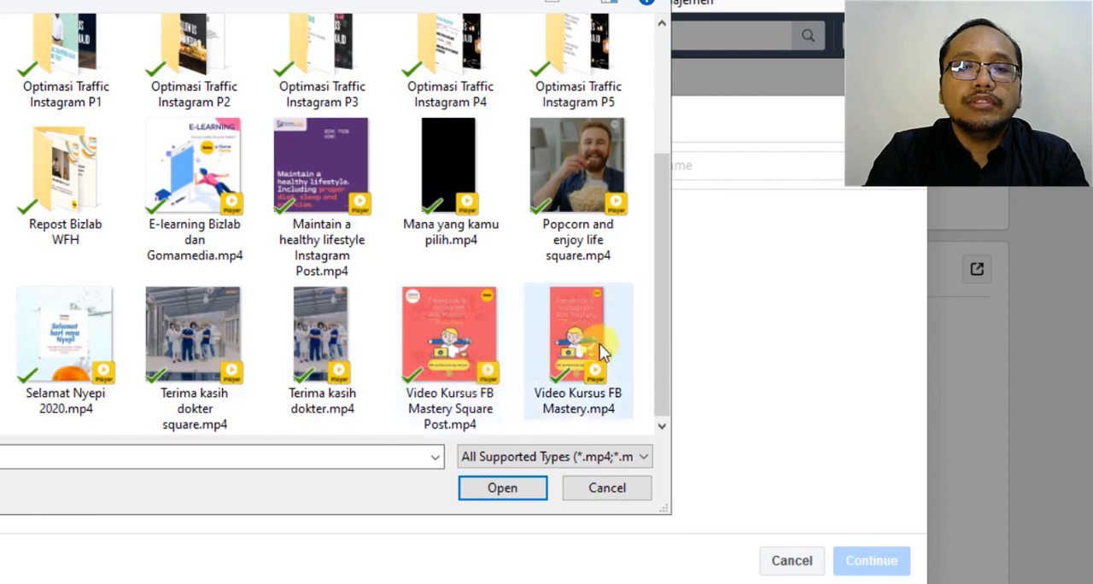
click(568, 344)
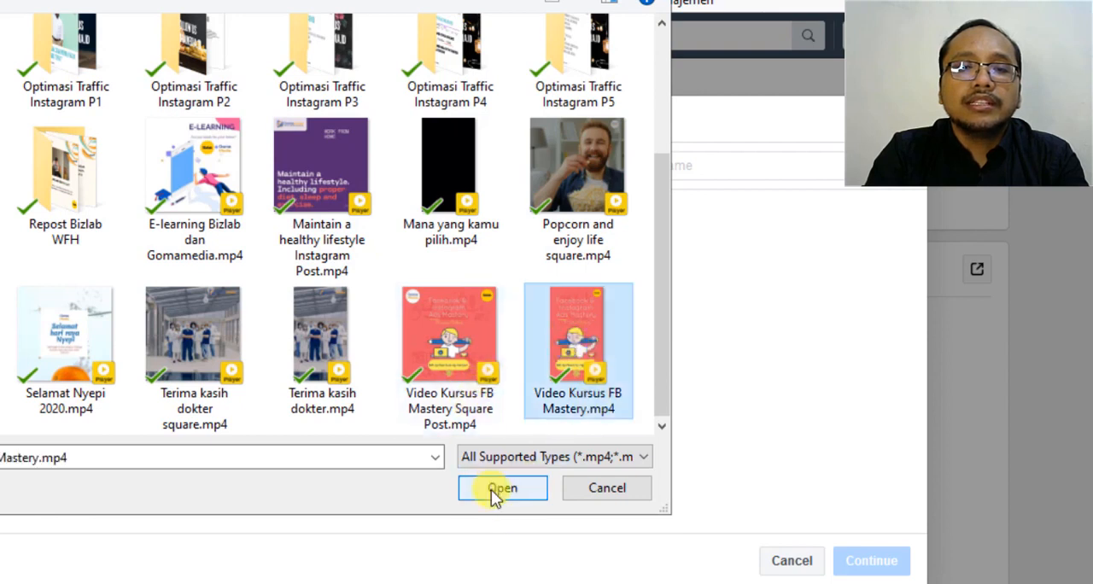
click(501, 489)
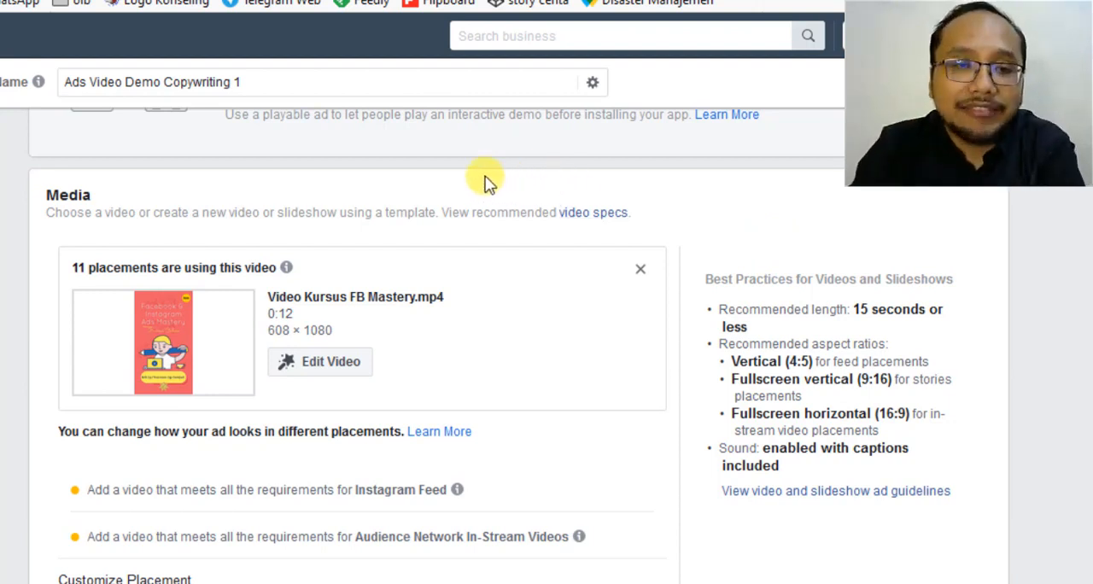
Review the uploaded video's placement requirements and examine the ad's Mobile News Feed preview.
scroll(222, 341, down, 1)
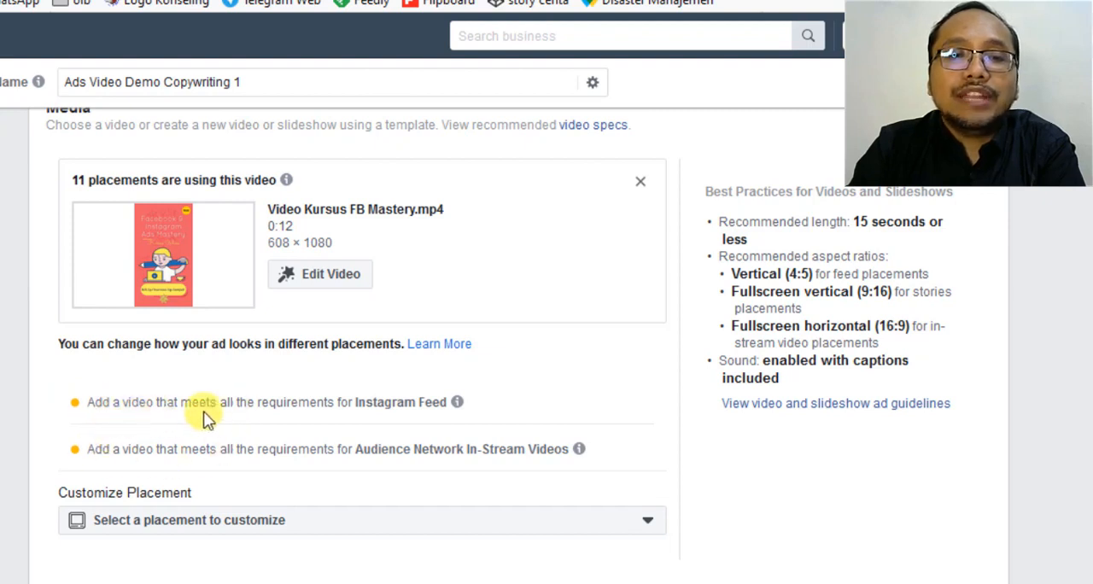
mouse_move(455, 407)
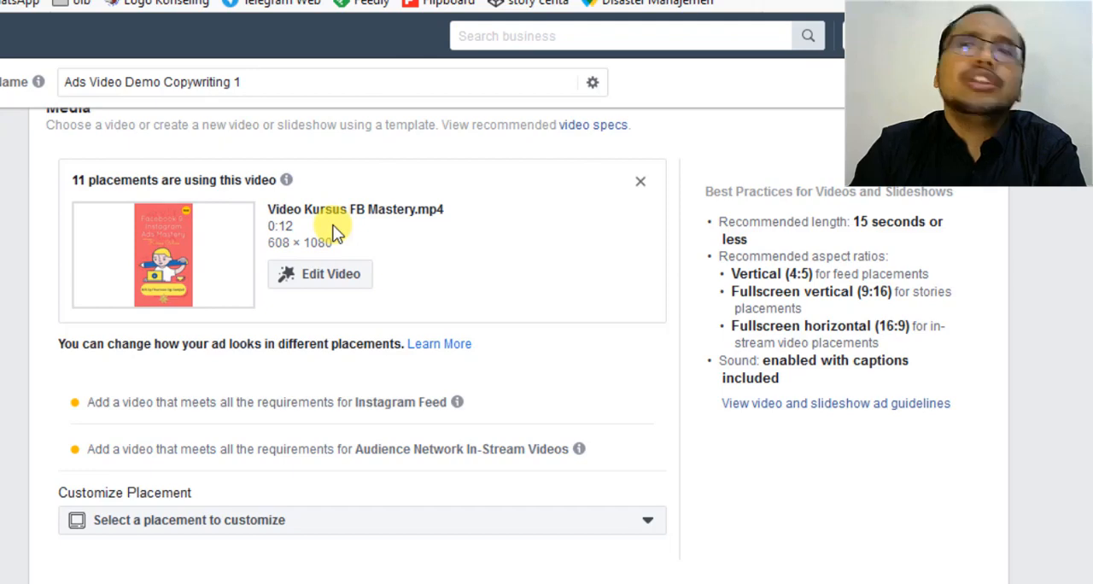
scroll(220, 317, down, 3)
scroll(220, 317, up, 1)
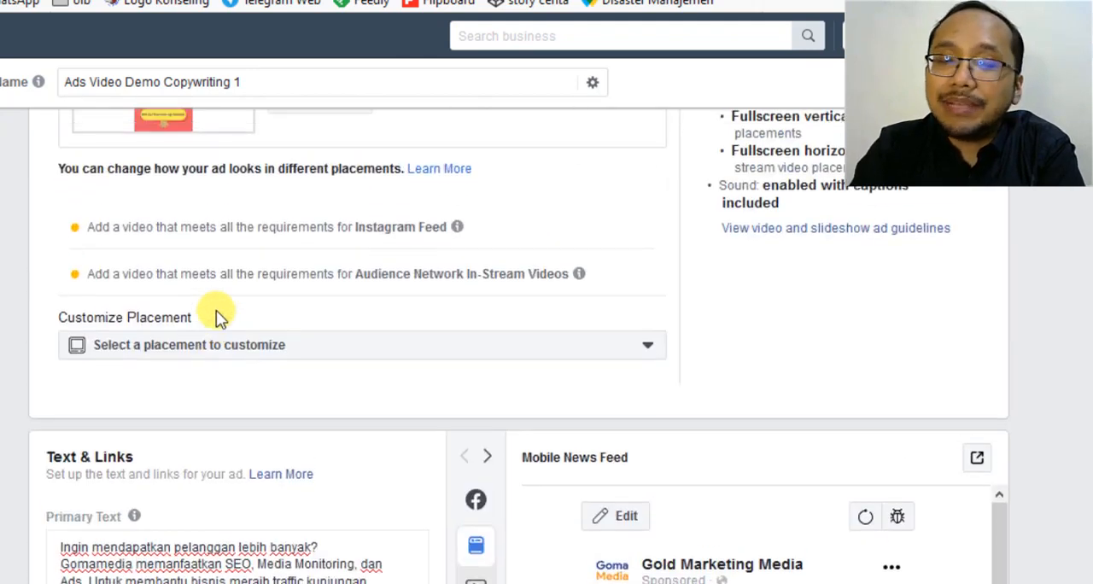
scroll(219, 317, down, 3)
scroll(216, 312, down, 4)
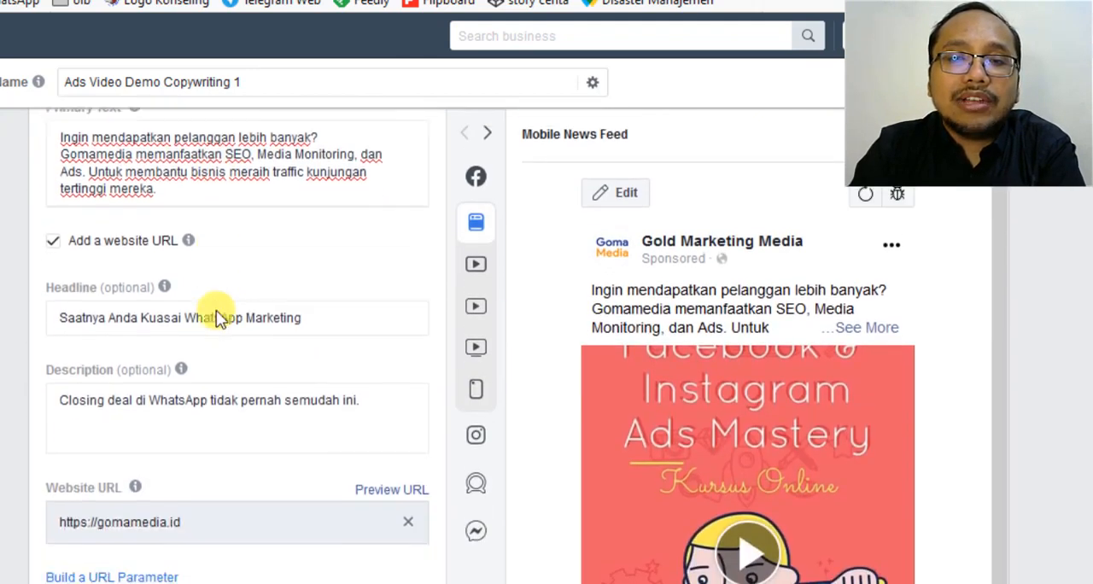
scroll(219, 284, up, 2)
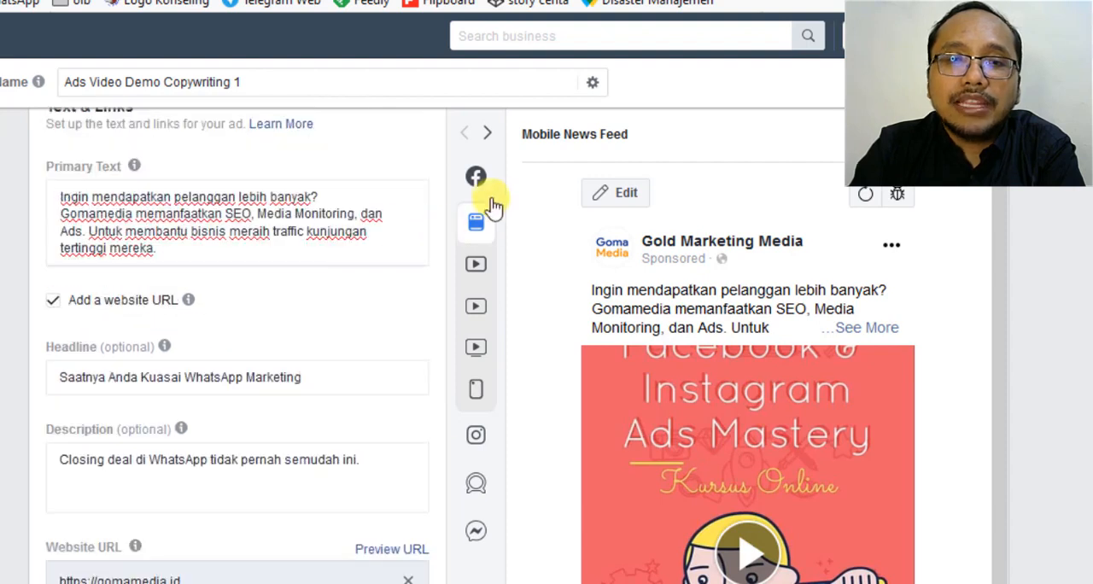
mouse_move(494, 158)
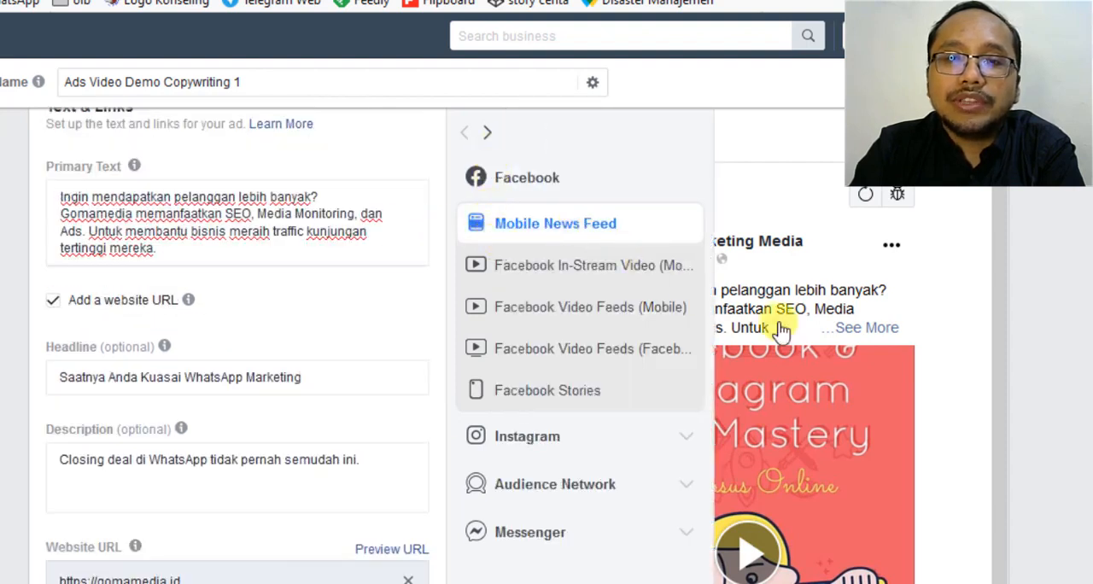
scroll(803, 346, down, 3)
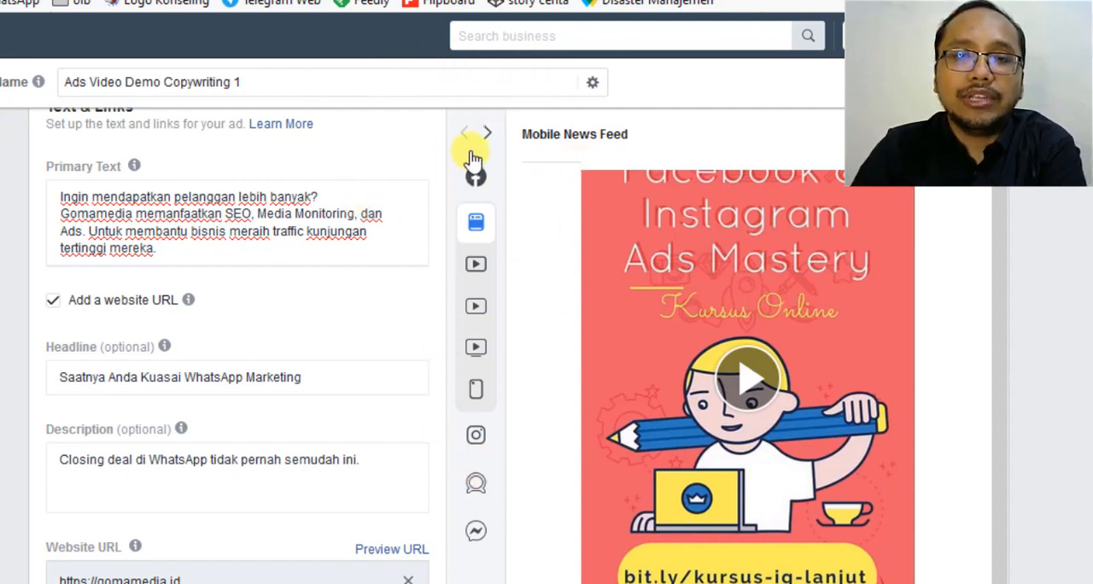
Preview the ad in the Facebook Video Feeds (Mobile) placement and examine it from the page name to the link area.
mouse_move(508, 176)
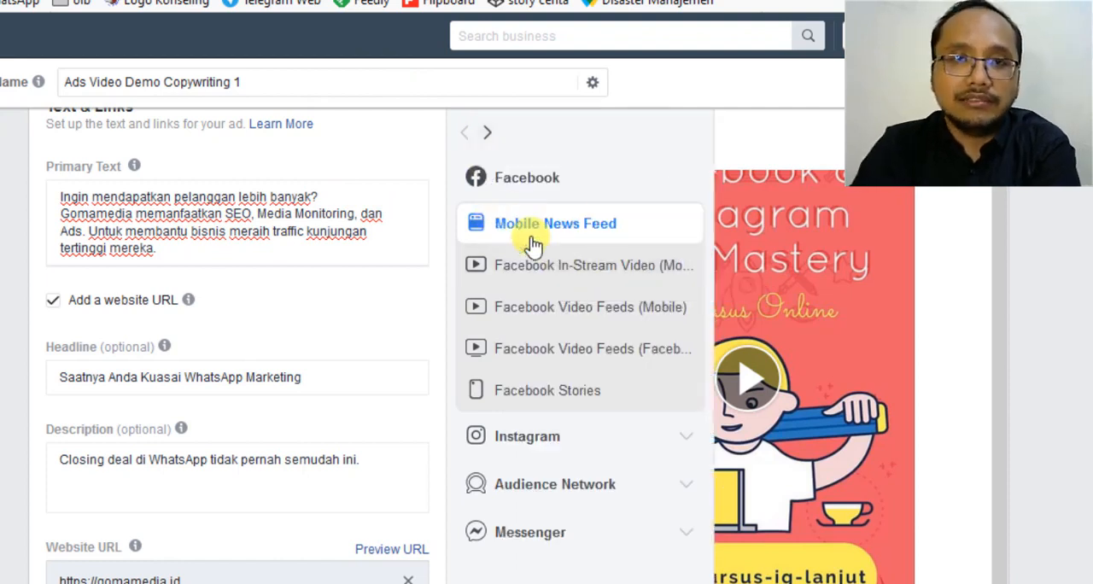
click(574, 315)
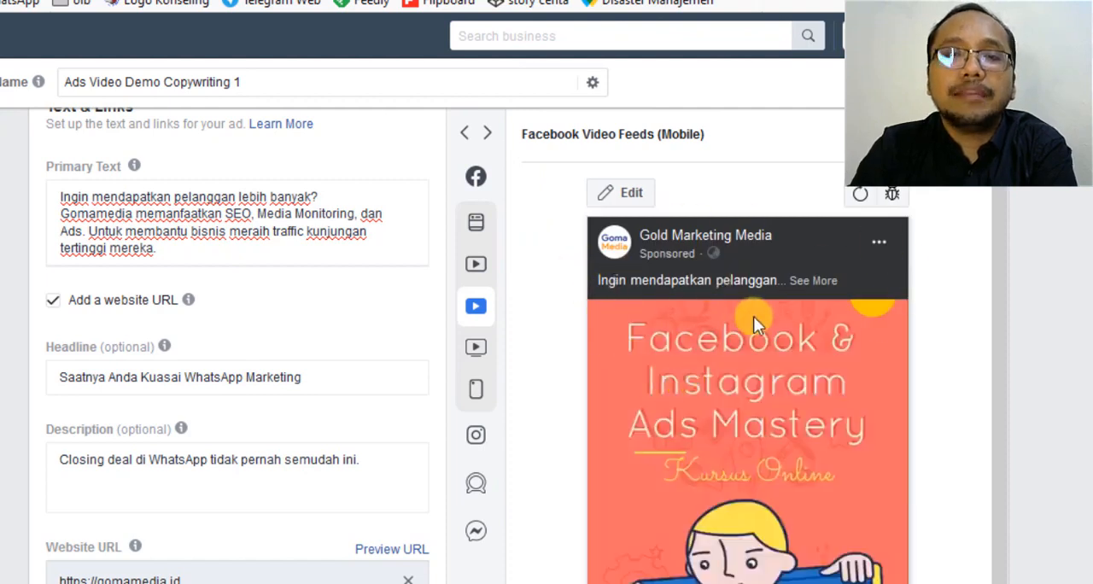
scroll(753, 316, down, 5)
scroll(774, 323, up, 1)
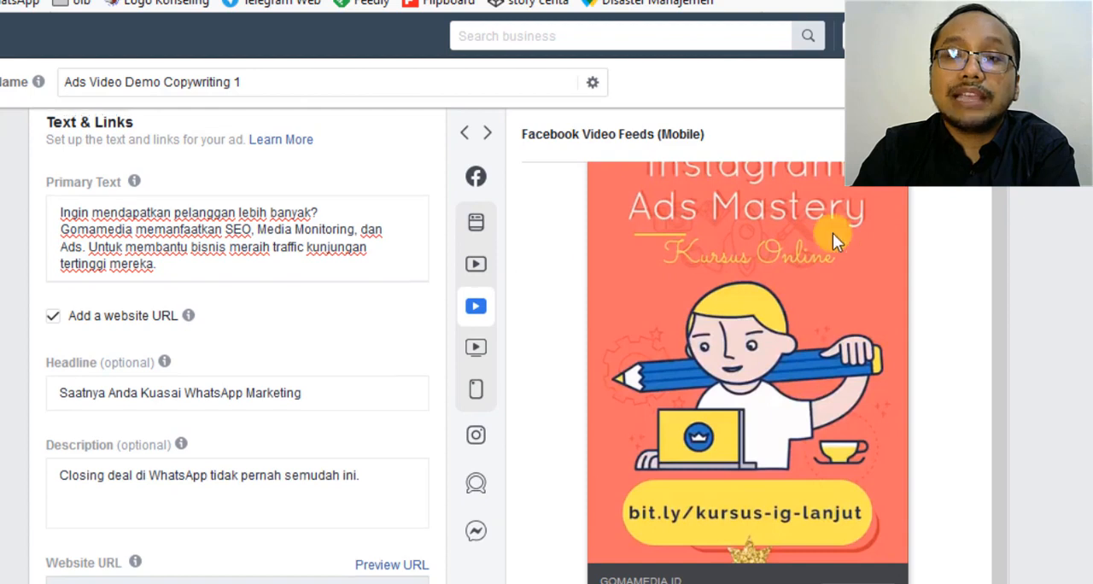
drag(999, 229, 1014, 328)
scroll(1028, 221, up, 1)
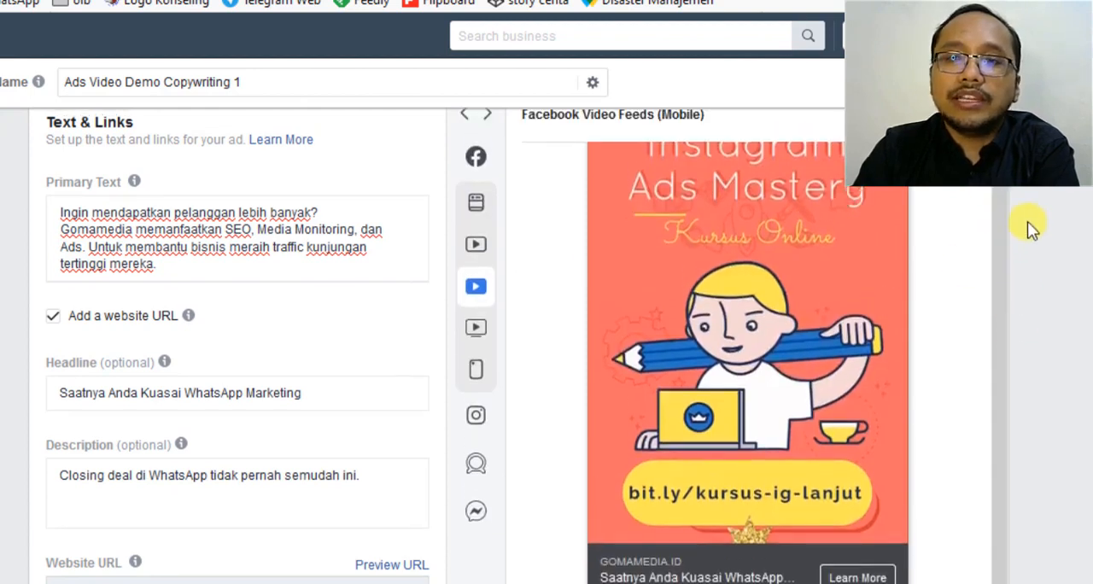
scroll(682, 273, up, 3)
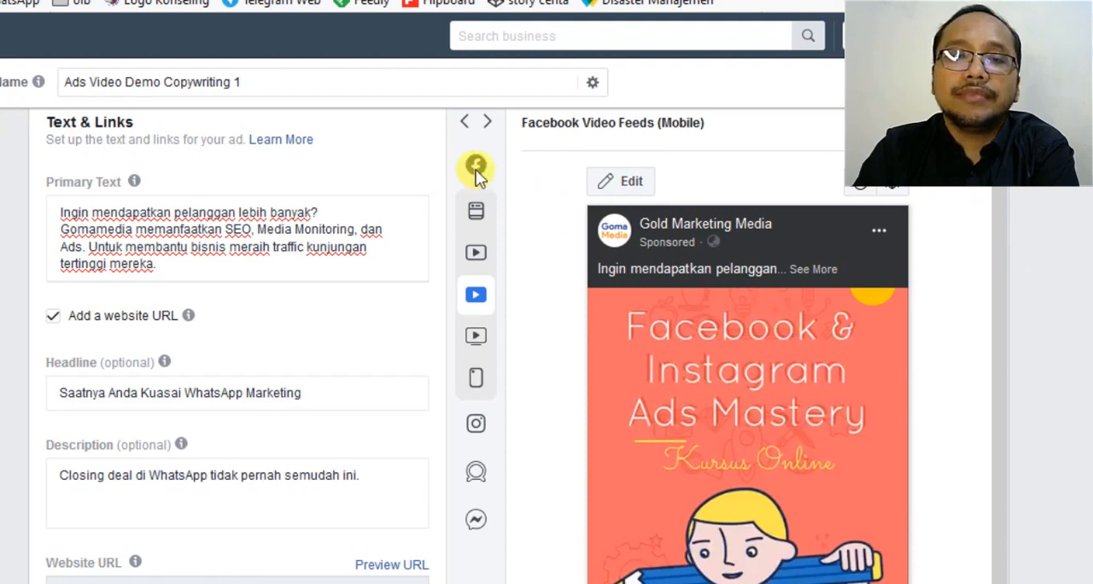
Switch the ad preview back to Mobile News Feed and examine how the vertical video is displayed.
mouse_move(476, 182)
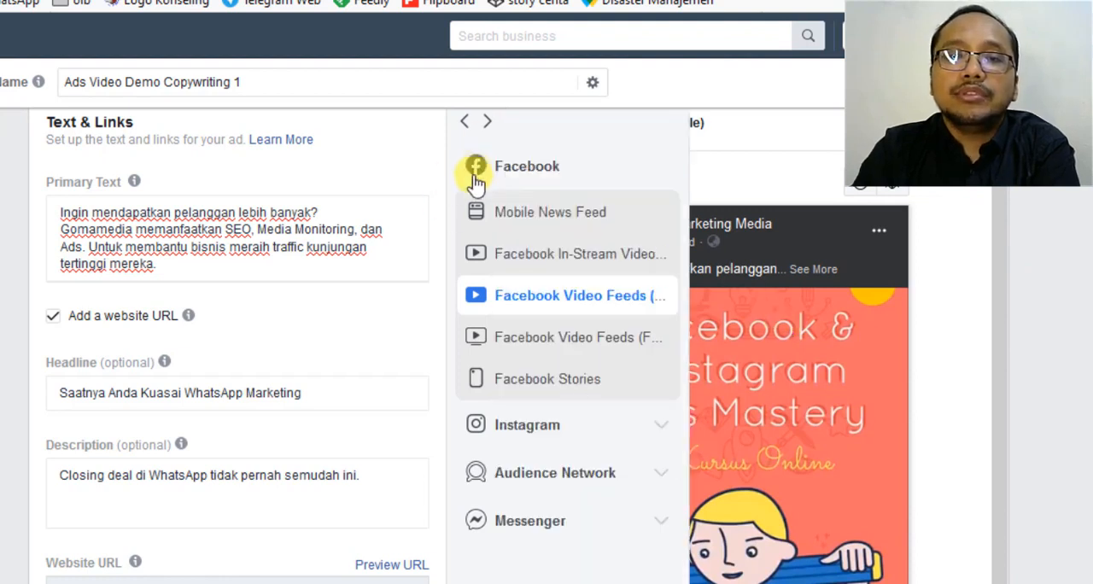
click(596, 223)
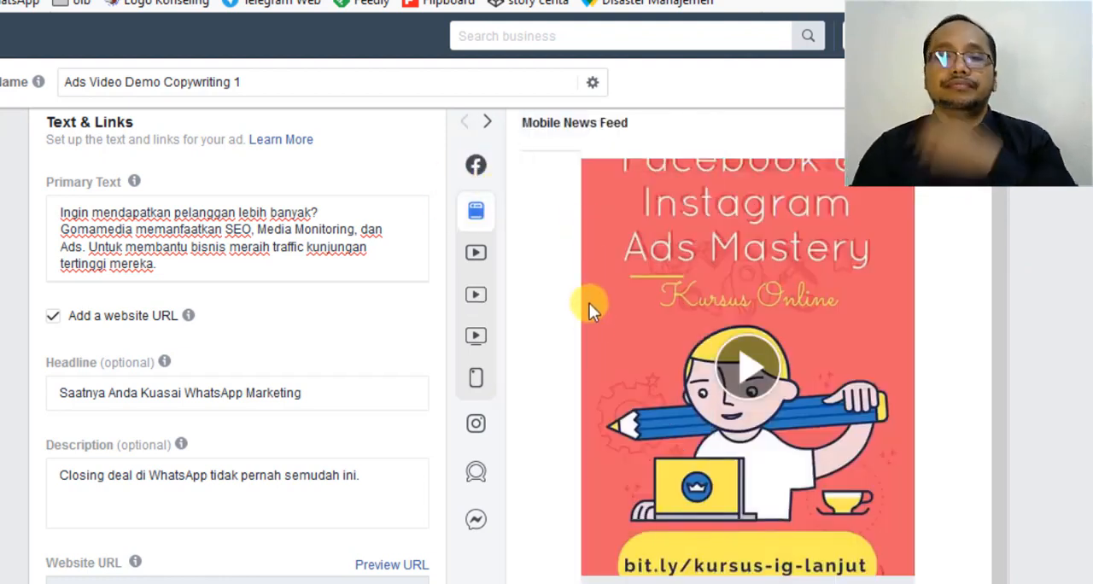
scroll(816, 277, up, 3)
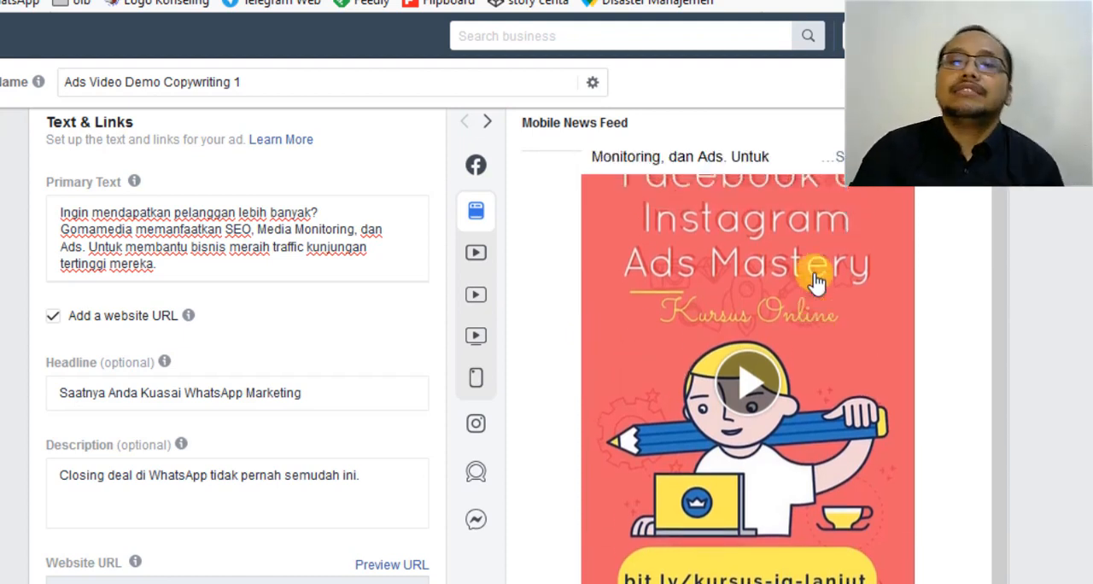
scroll(814, 272, down, 3)
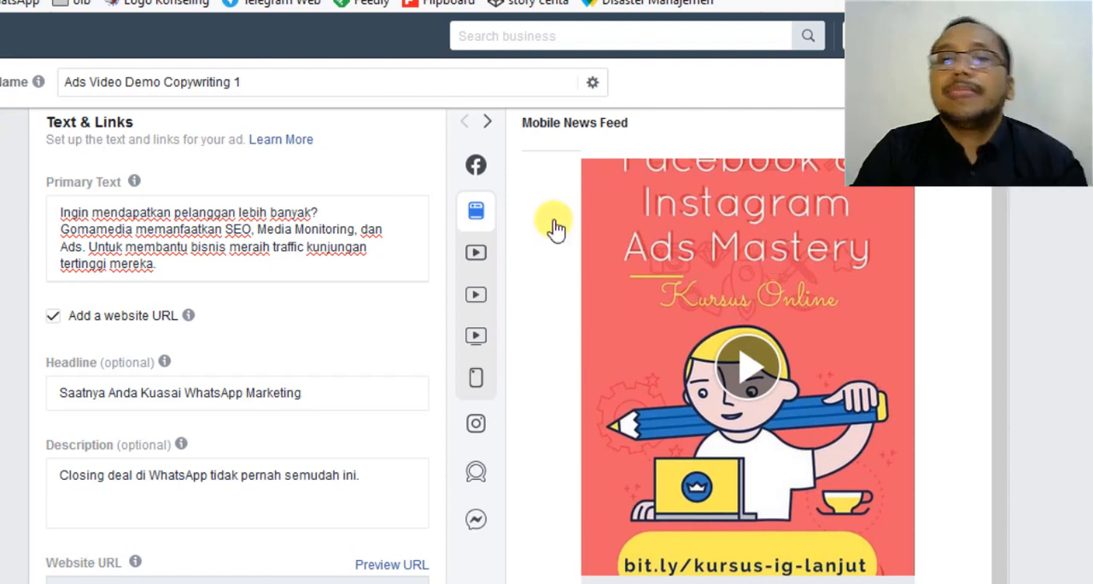
mouse_move(480, 212)
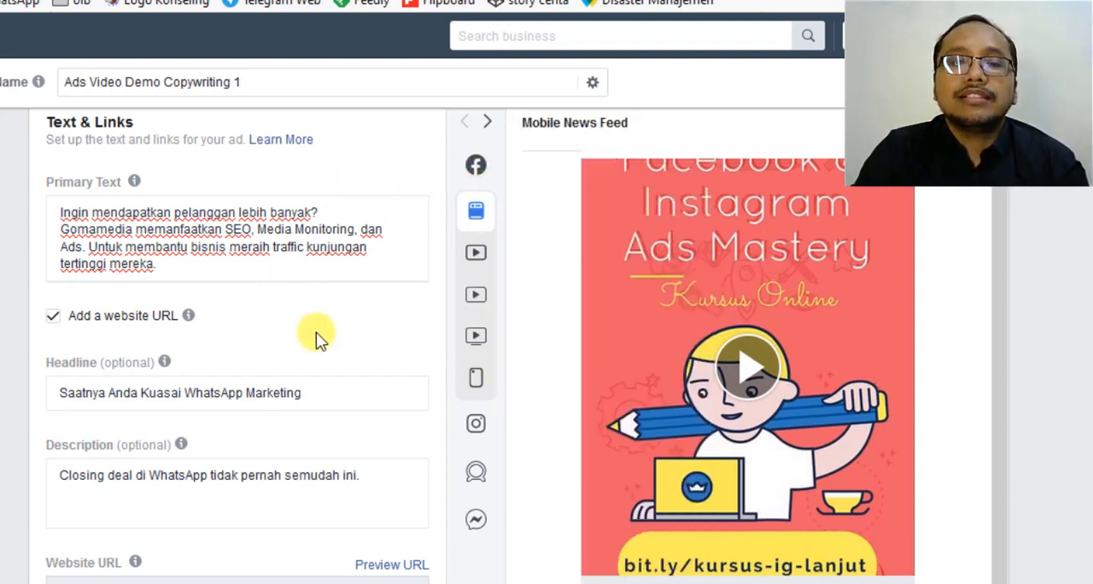
Replace the ad's vertical video by uploading "Video Kursus FB Mastery Square Post.mp4".
scroll(318, 337, up, 3)
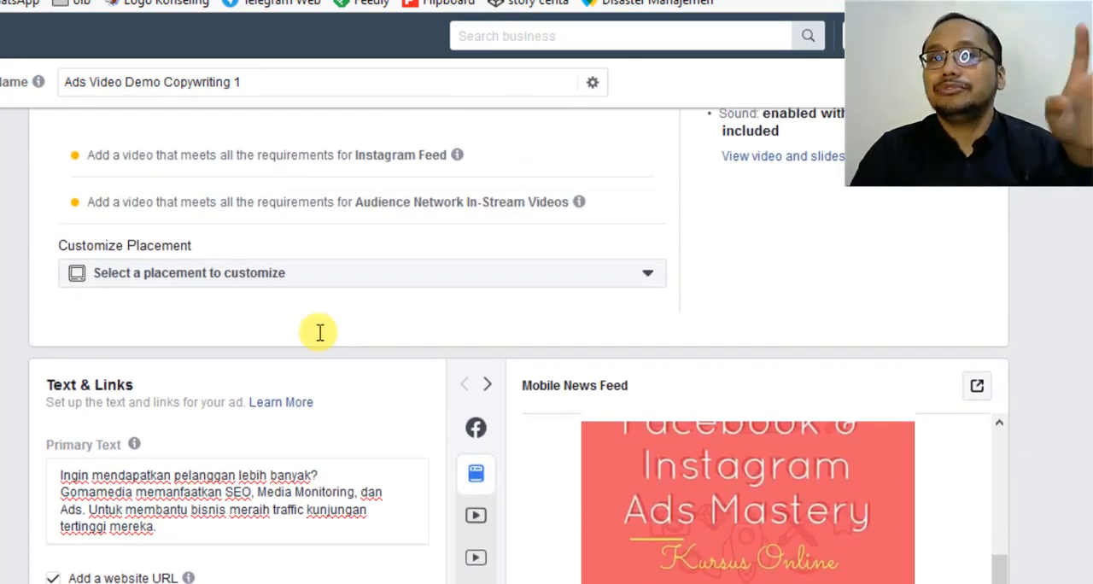
scroll(318, 338, up, 4)
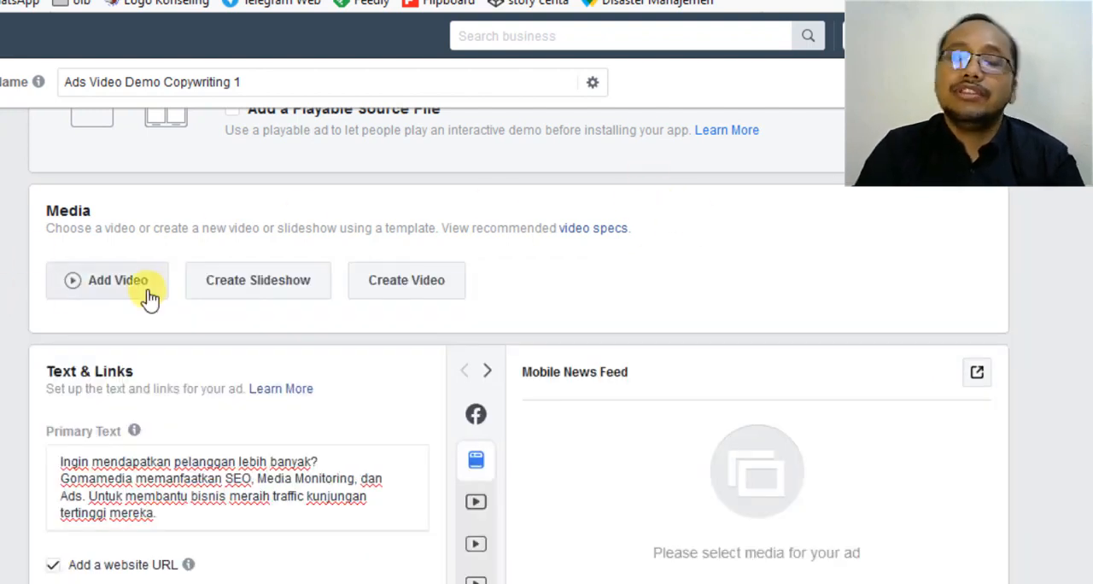
click(149, 297)
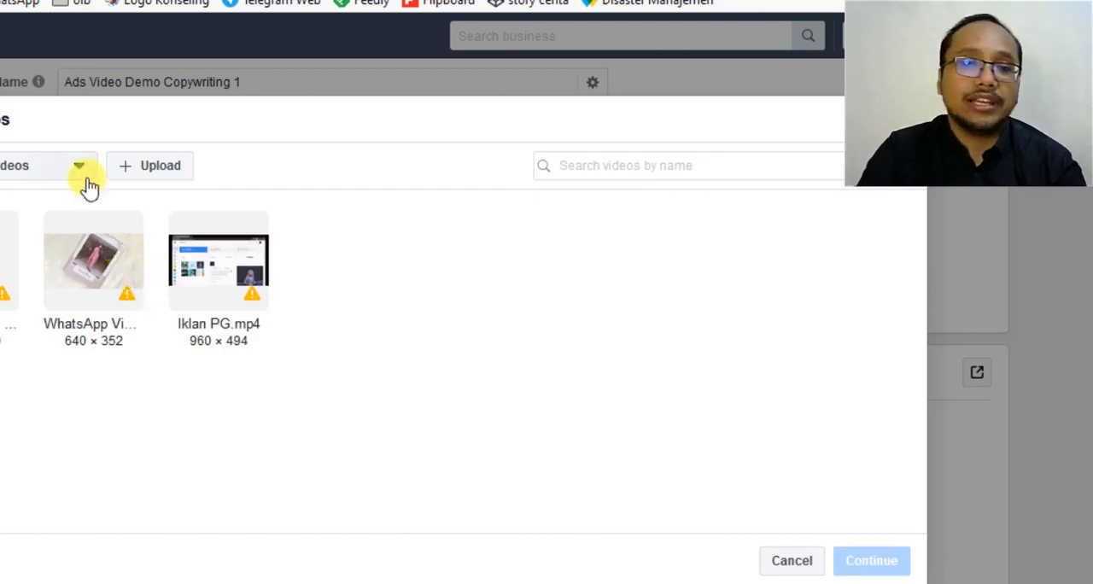
click(174, 173)
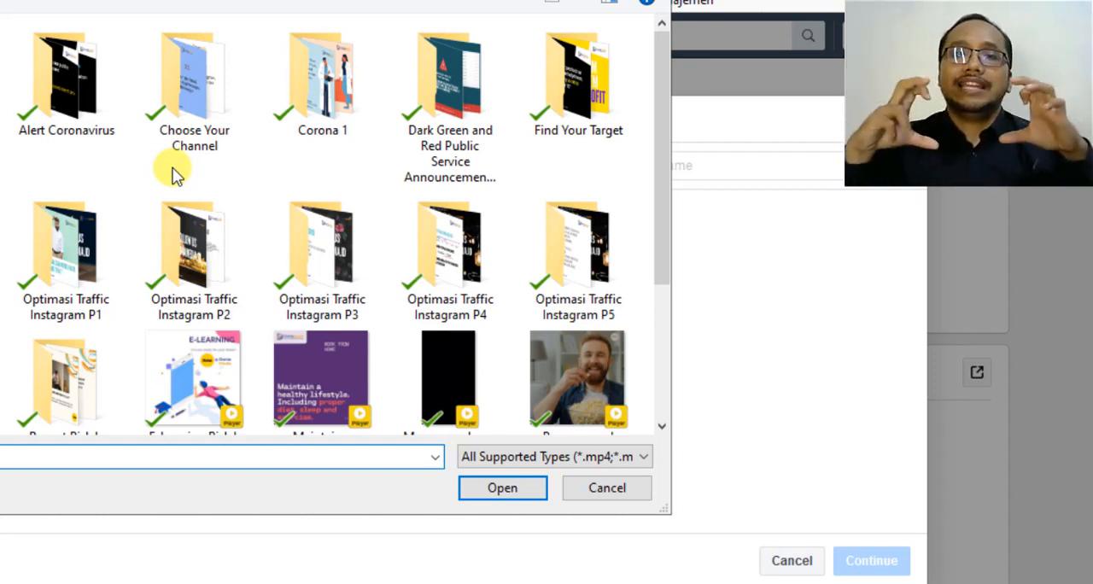
click(231, 160)
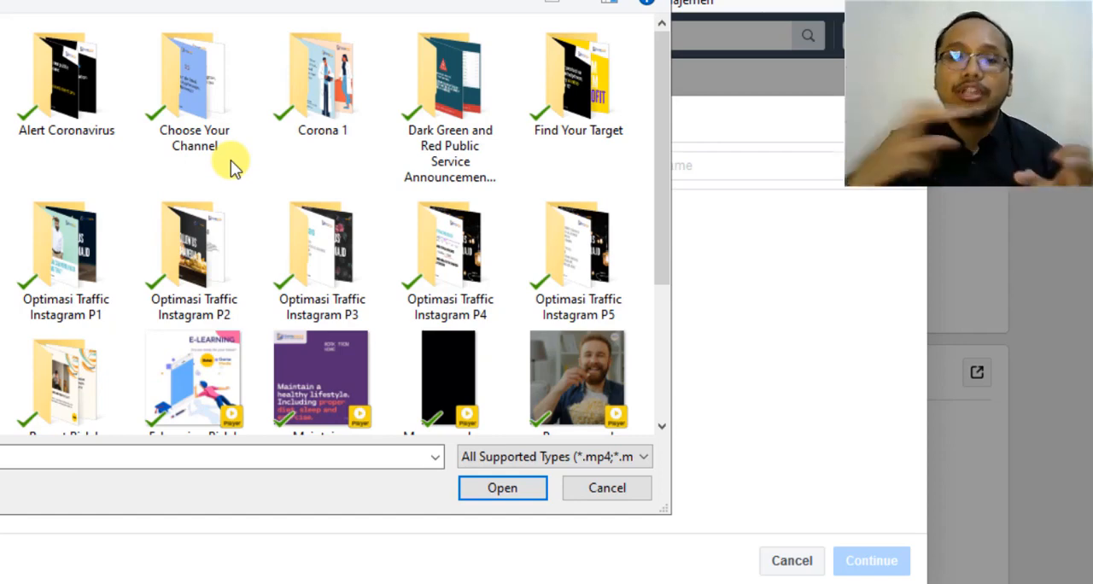
scroll(235, 169, down, 3)
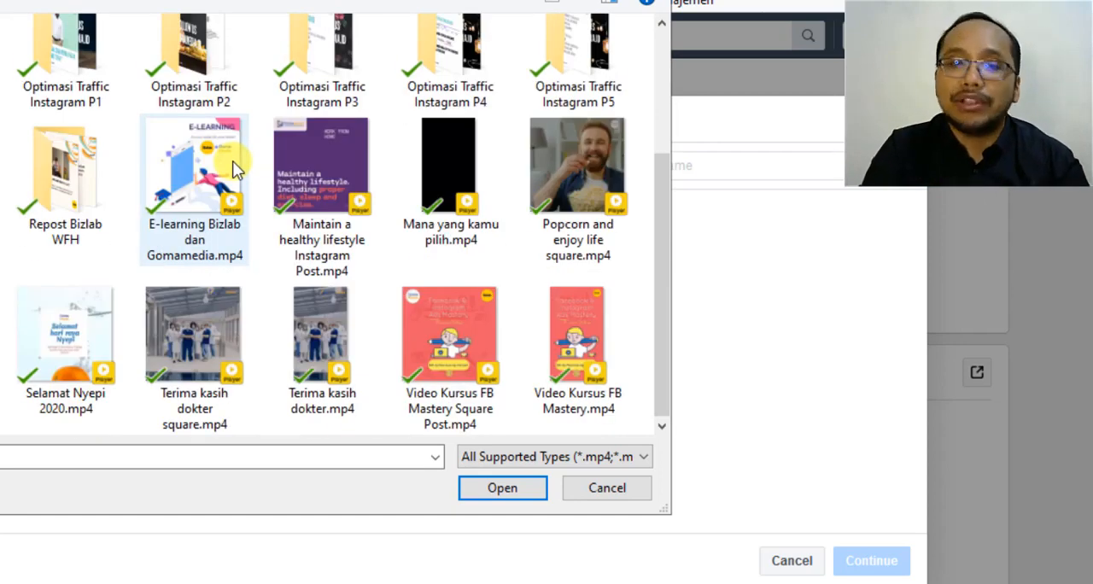
click(483, 376)
click(504, 486)
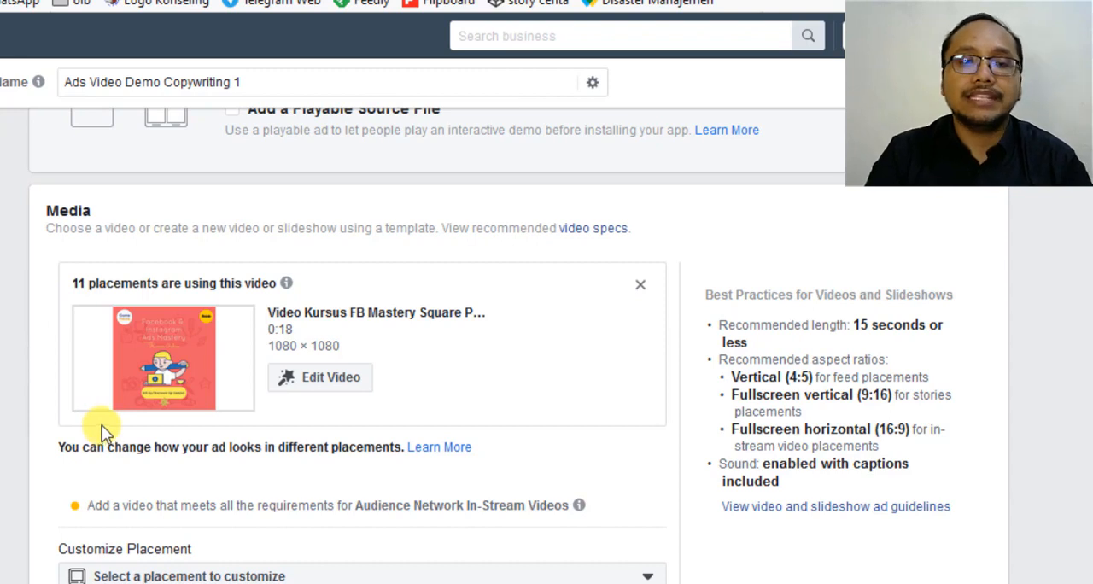
Check the square video's requirements for Audience Network In-Stream Videos and the placement customization section.
scroll(101, 431, down, 1)
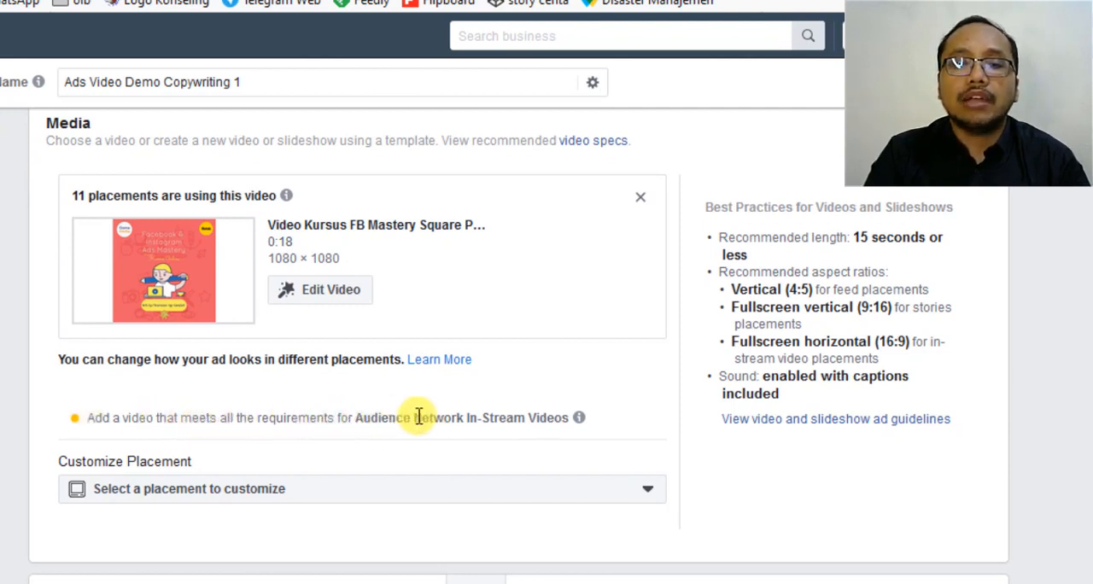
mouse_move(581, 421)
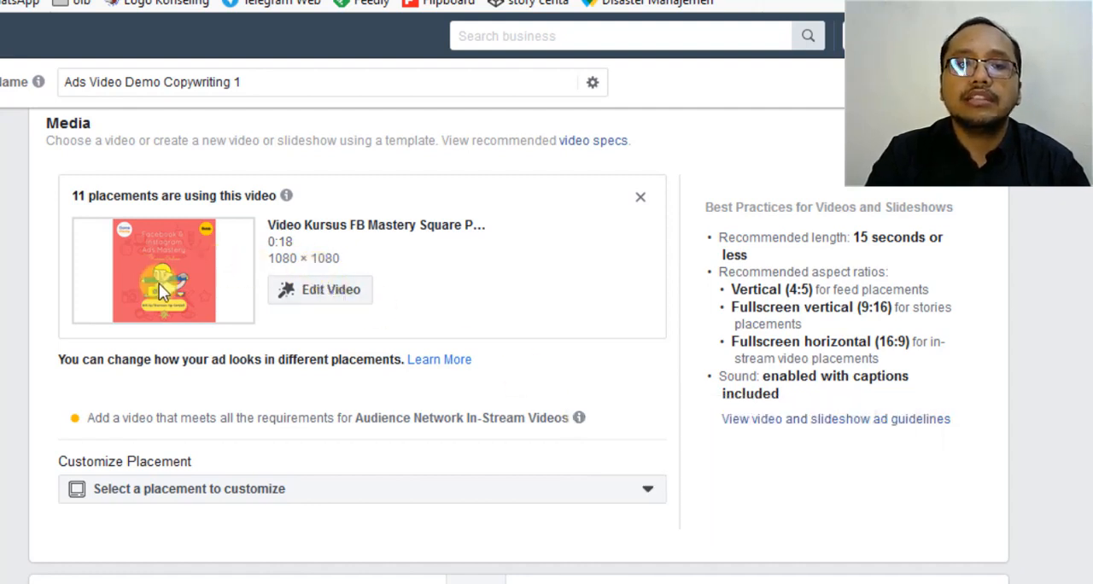
scroll(434, 363, down, 2)
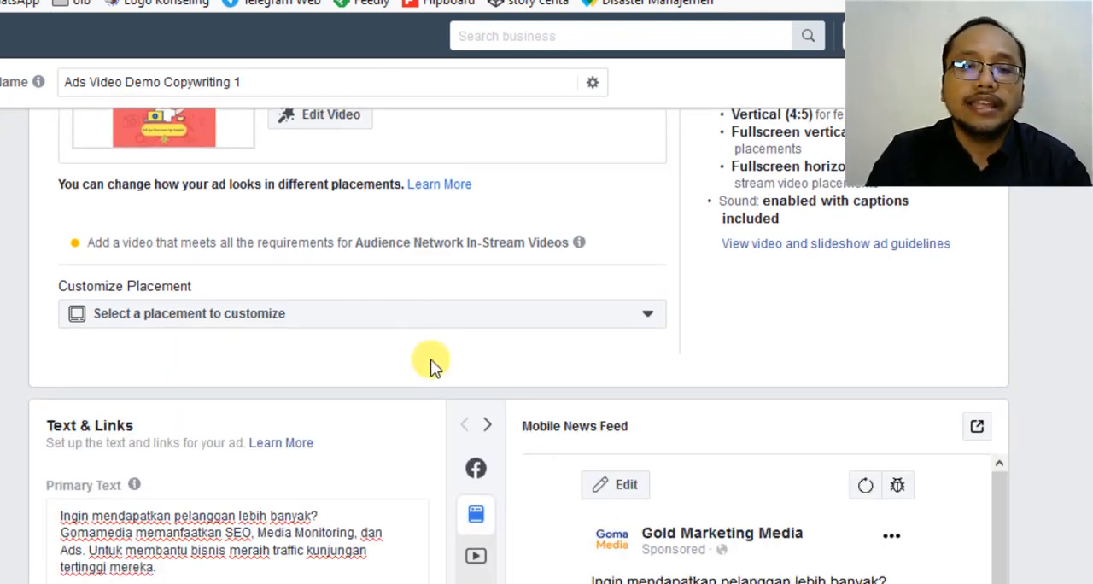
Preview the ad with the square video in the Facebook Stories placement.
scroll(433, 362, down, 3)
scroll(433, 362, down, 3)
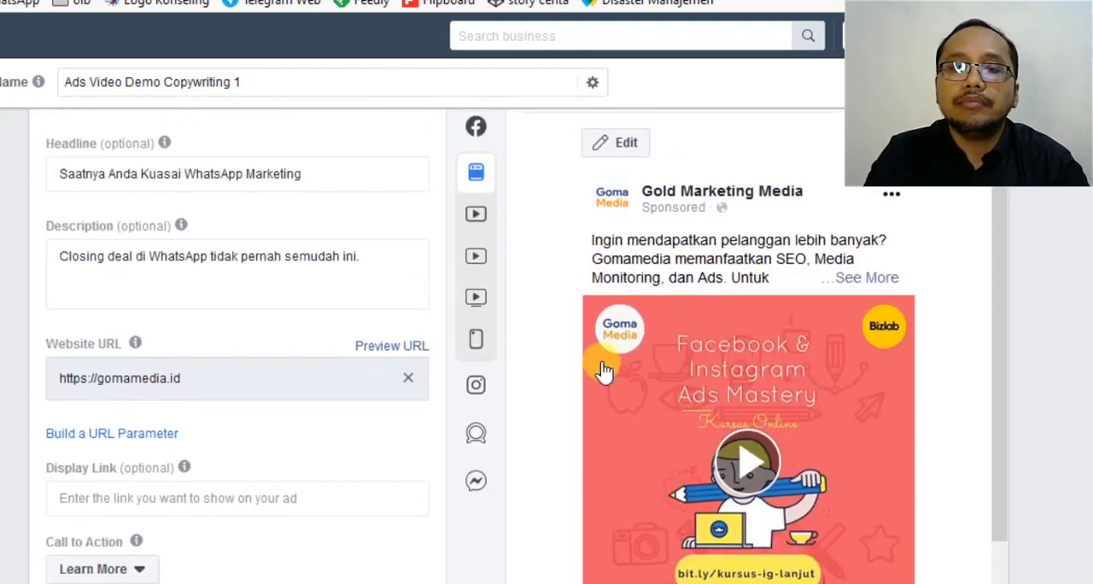
scroll(593, 362, down, 5)
scroll(603, 369, up, 7)
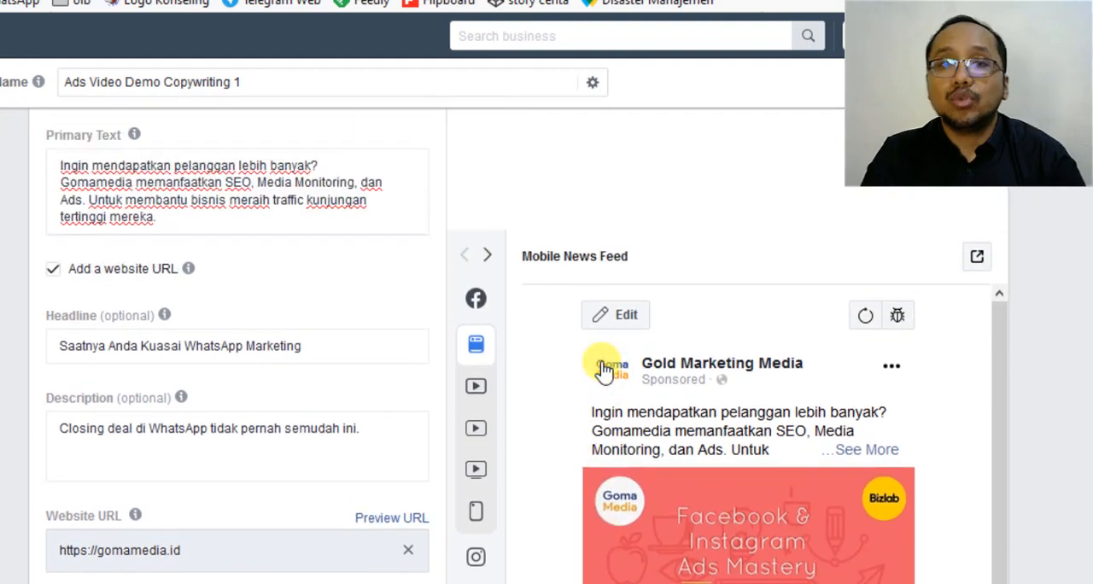
scroll(603, 369, down, 2)
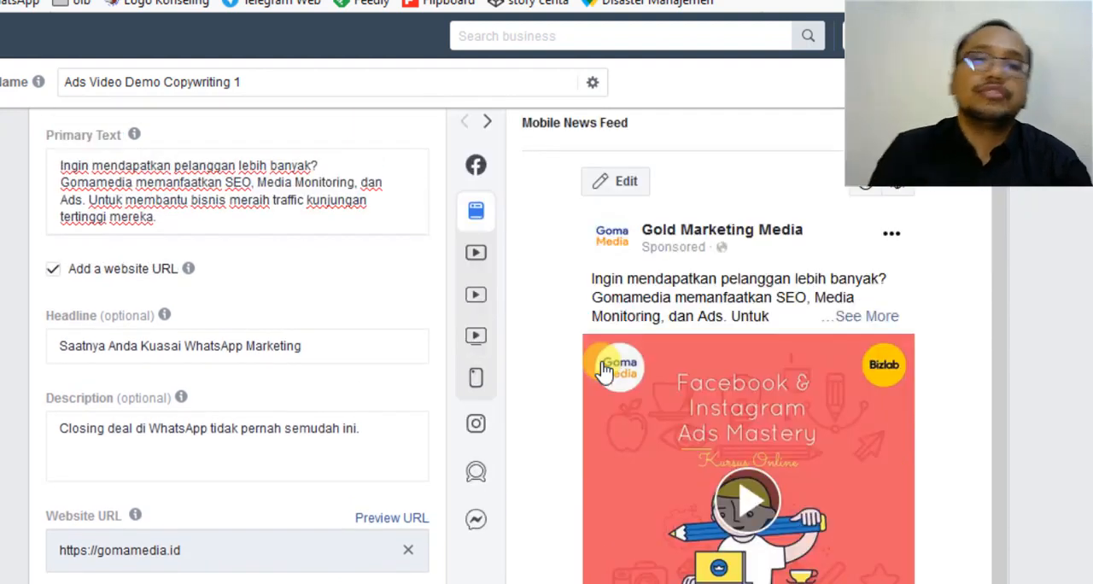
mouse_move(476, 171)
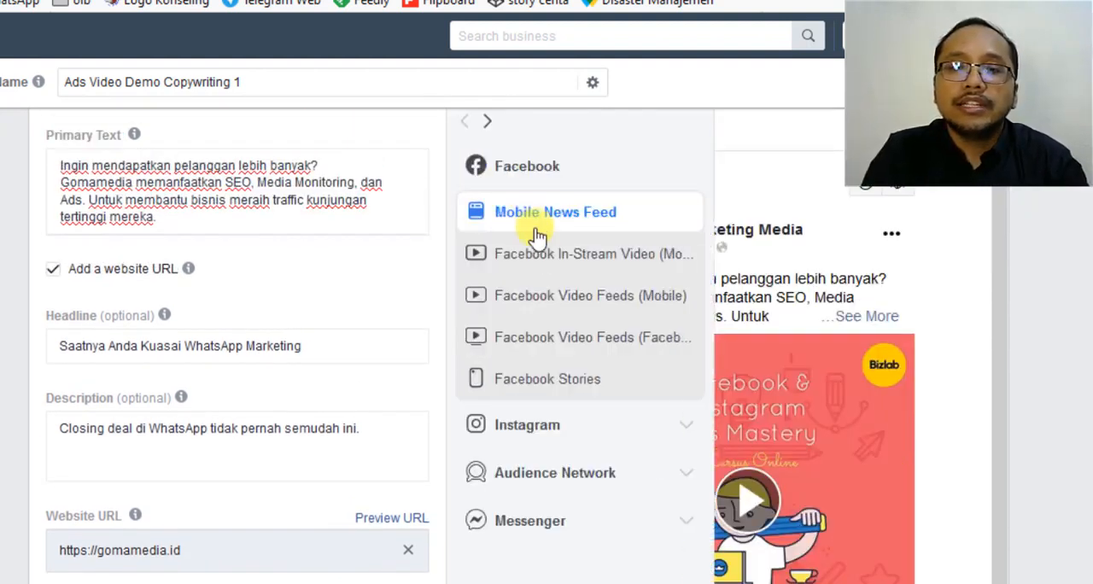
click(540, 382)
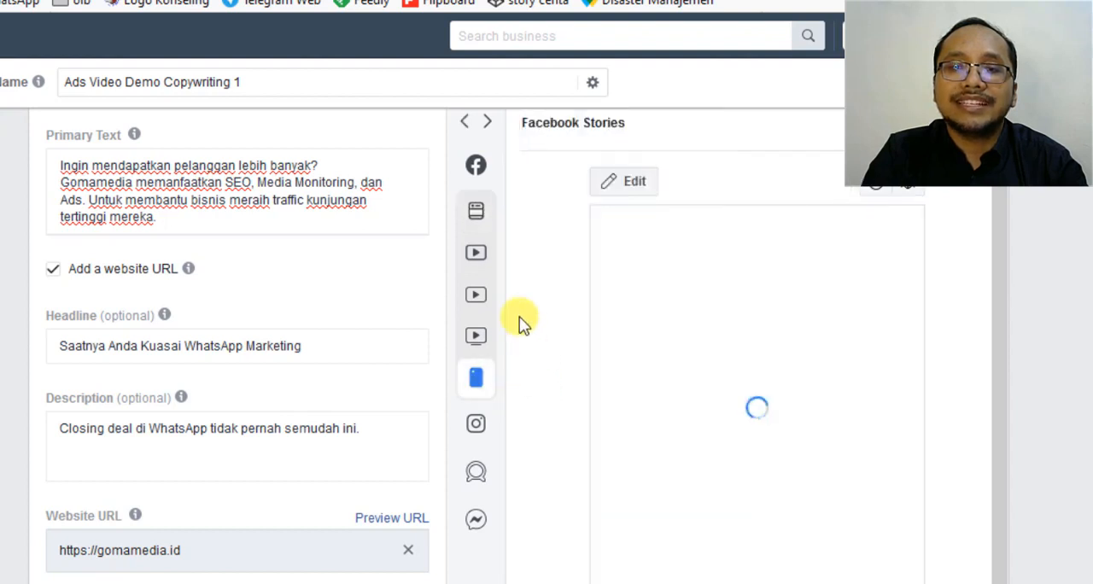
scroll(523, 323, down, 1)
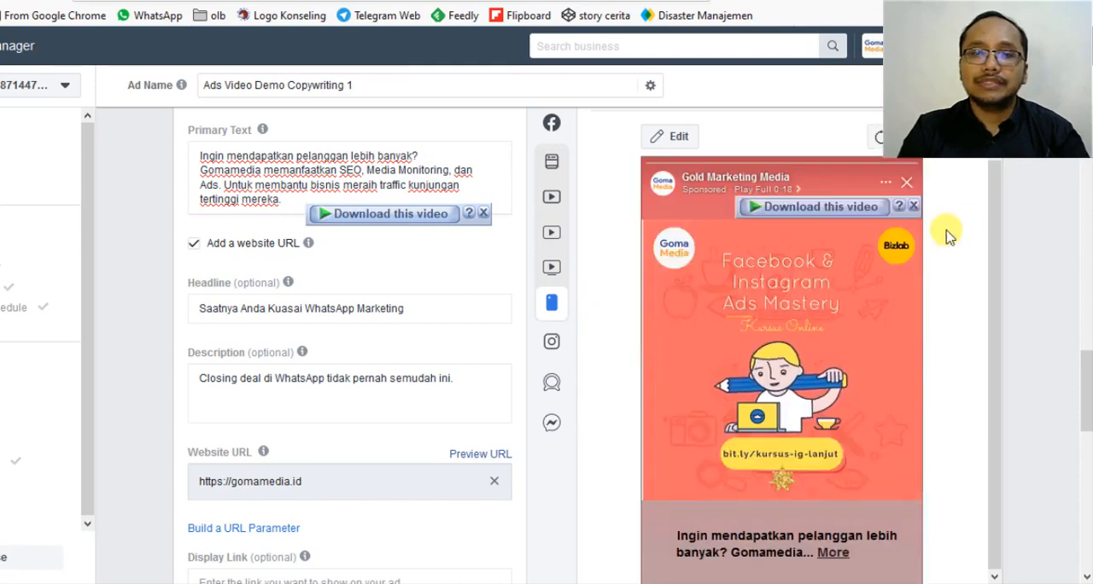
Close both "Download this video" overlays and examine the Stories preview from the page name to the text below the video.
click(913, 206)
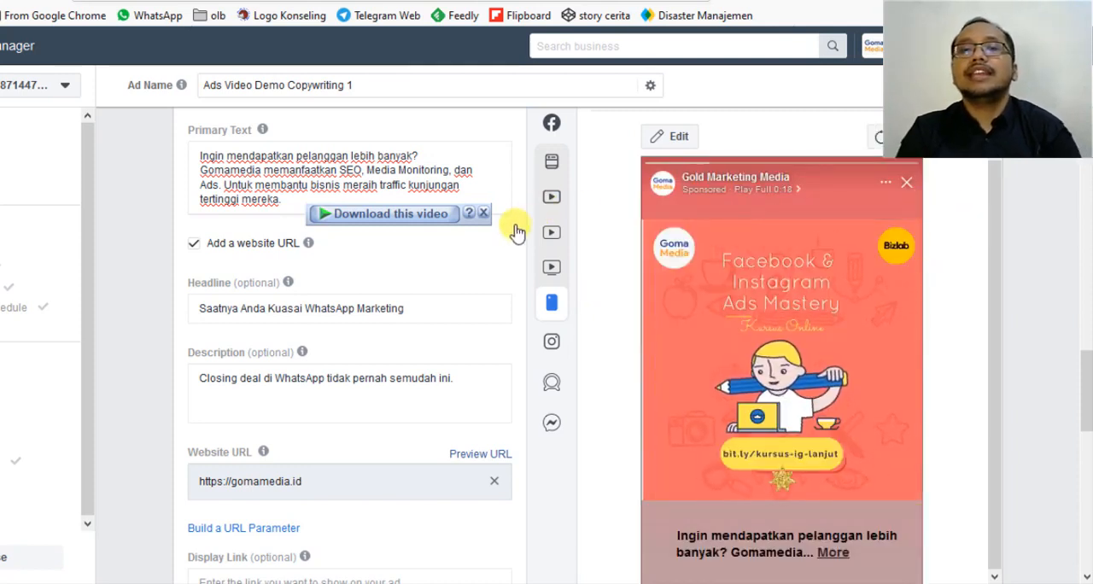
click(485, 213)
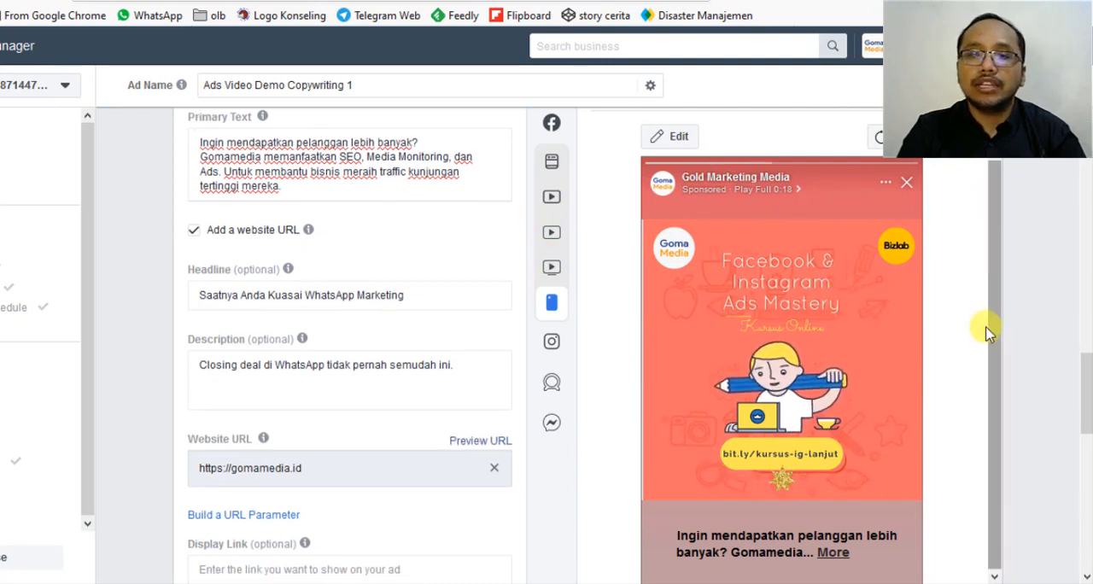
drag(983, 320, 990, 160)
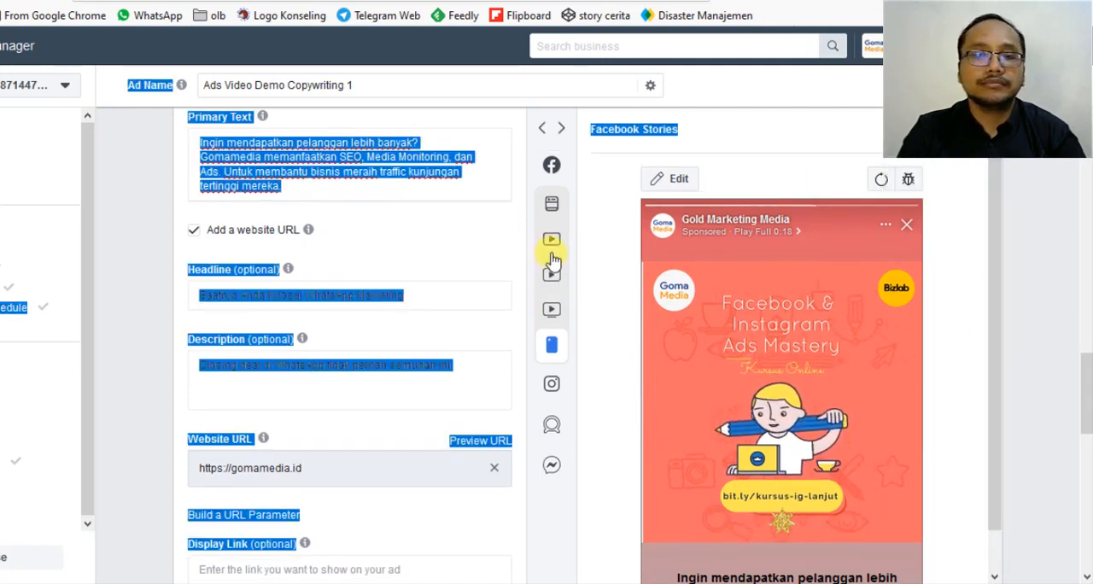
click(383, 220)
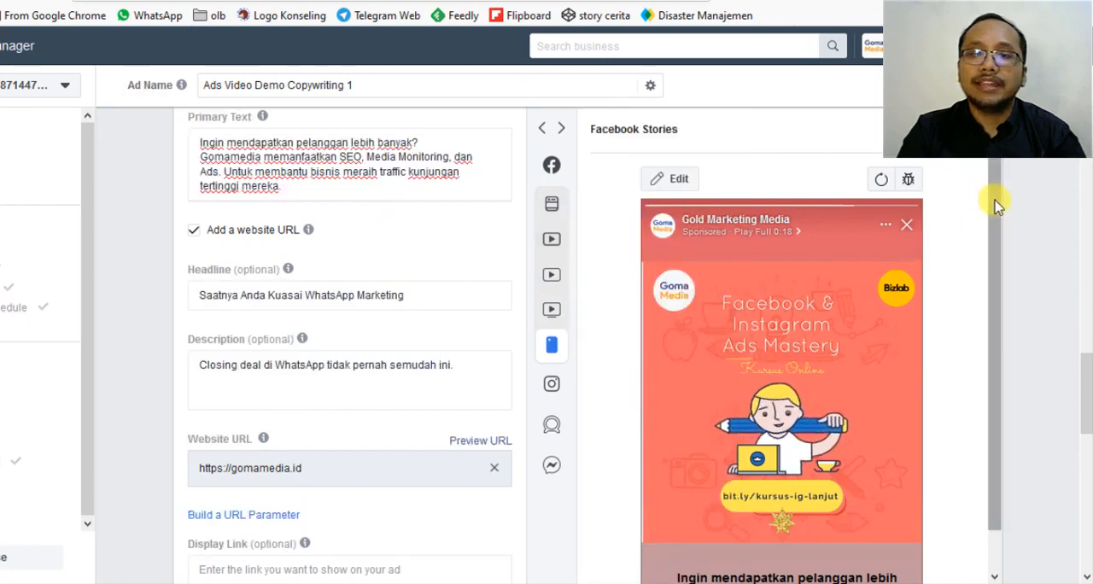
scroll(996, 203, down, 1)
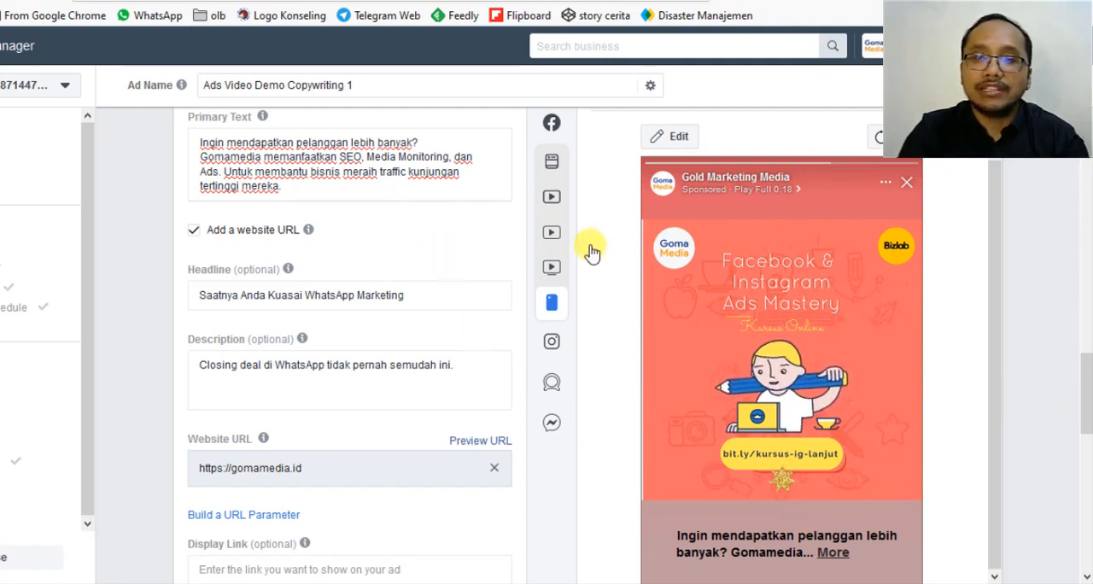
scroll(181, 293, down, 3)
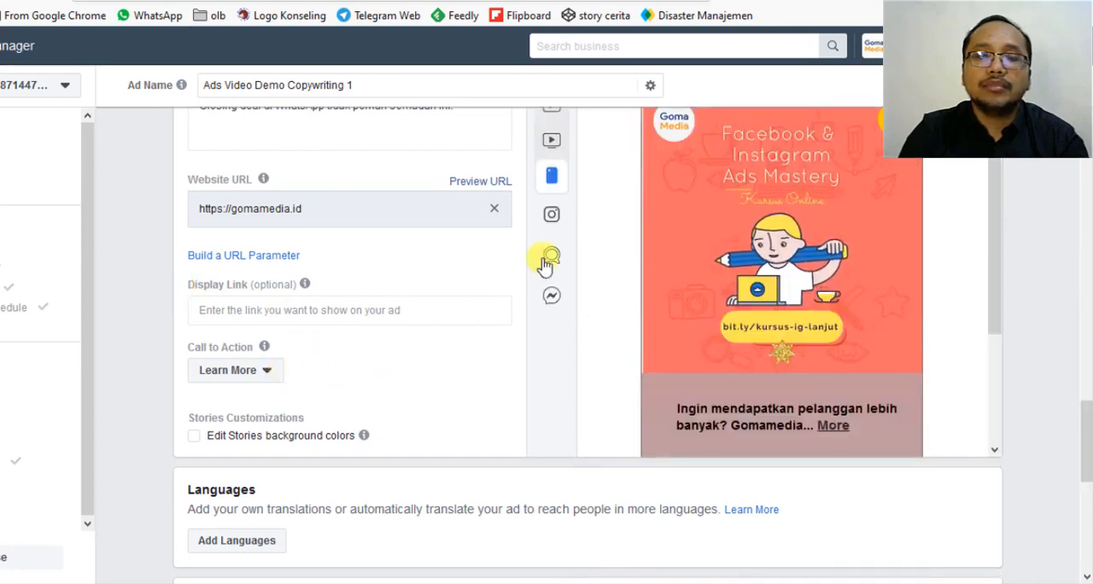
Switch the ad preview from Facebook Stories back to Mobile News Feed.
mouse_move(1085, 400)
mouse_down()
mouse_move(1085, 371)
mouse_move(1085, 391)
mouse_up()
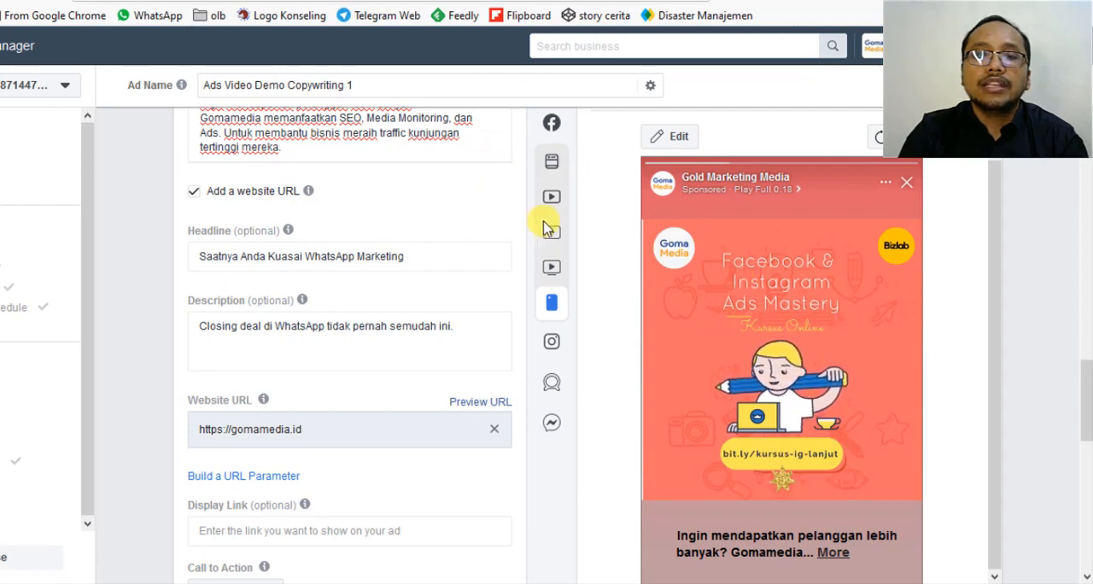
mouse_move(551, 217)
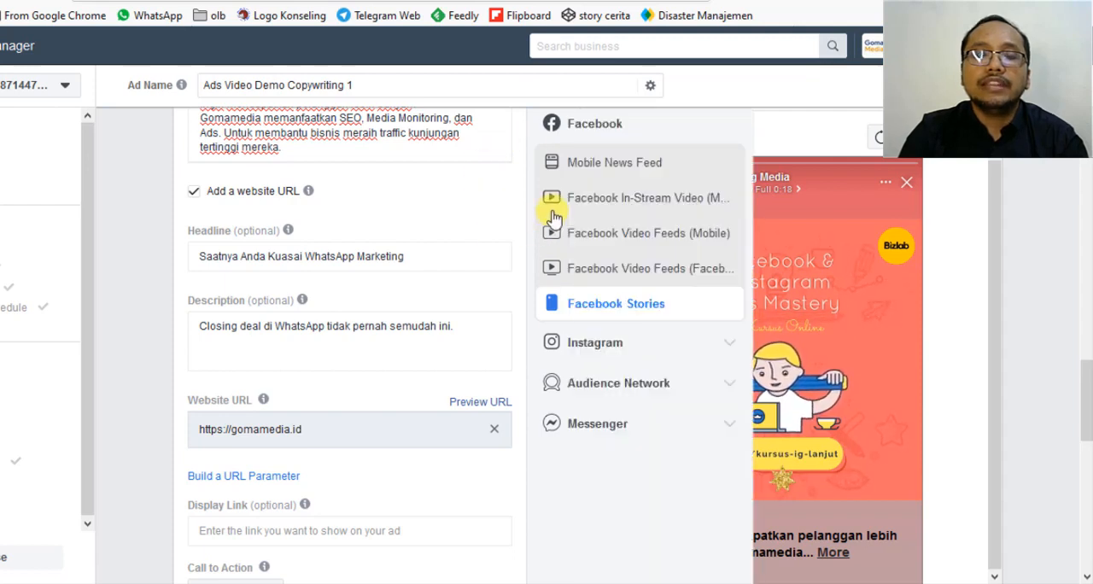
click(614, 162)
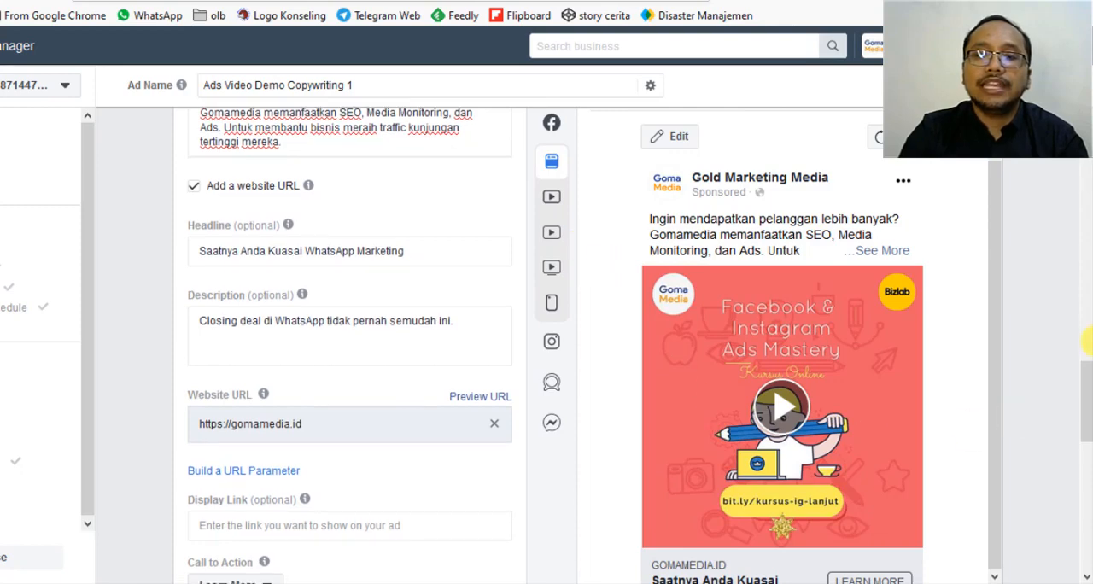
Review the available call to action choices for the ad and keep Learn More.
drag(1087, 387, 1082, 341)
scroll(1005, 367, down, 5)
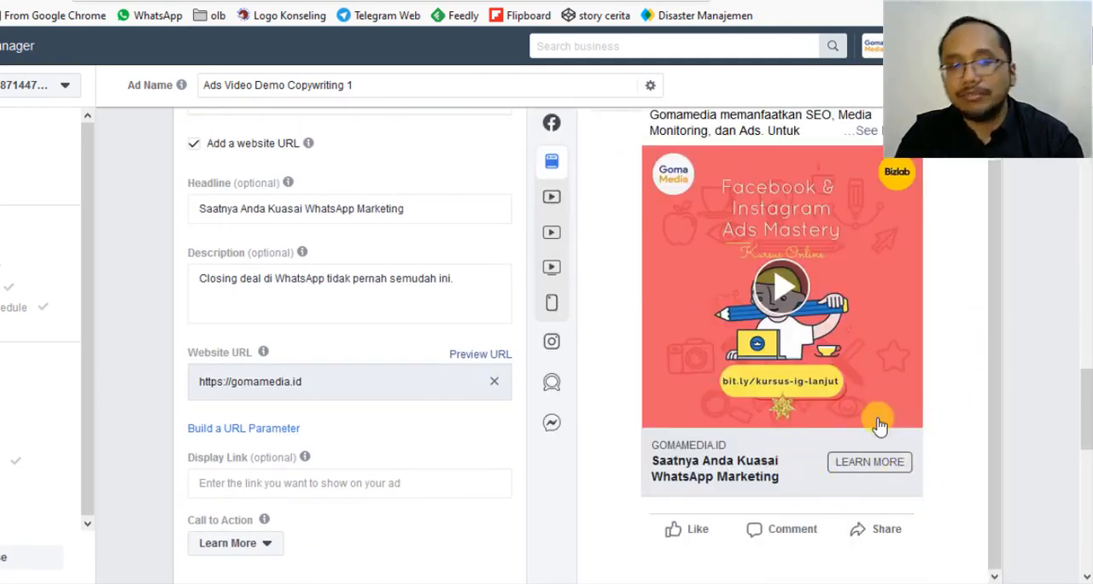
click(241, 545)
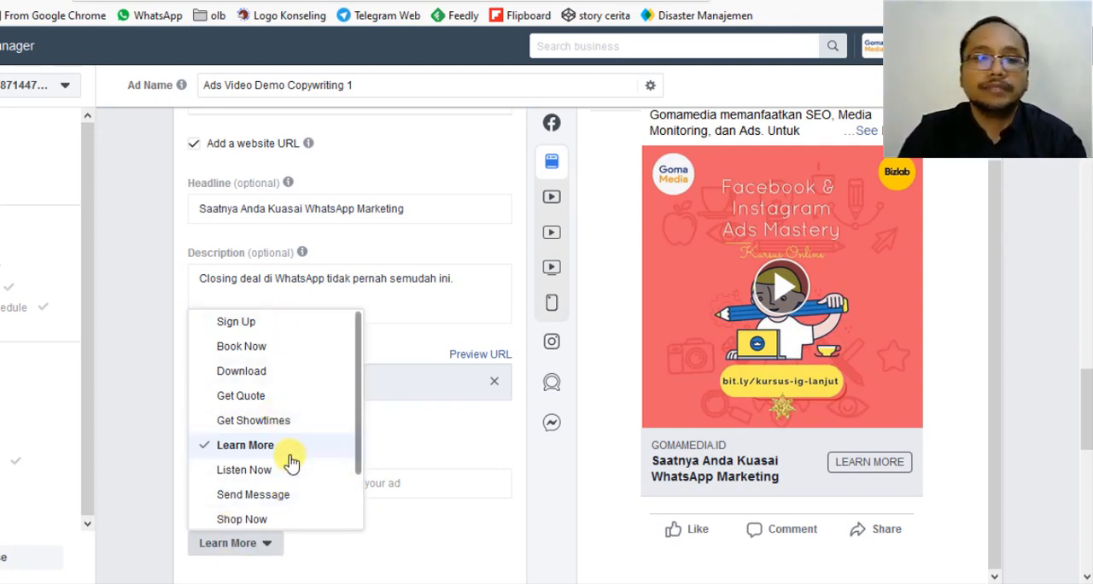
click(418, 454)
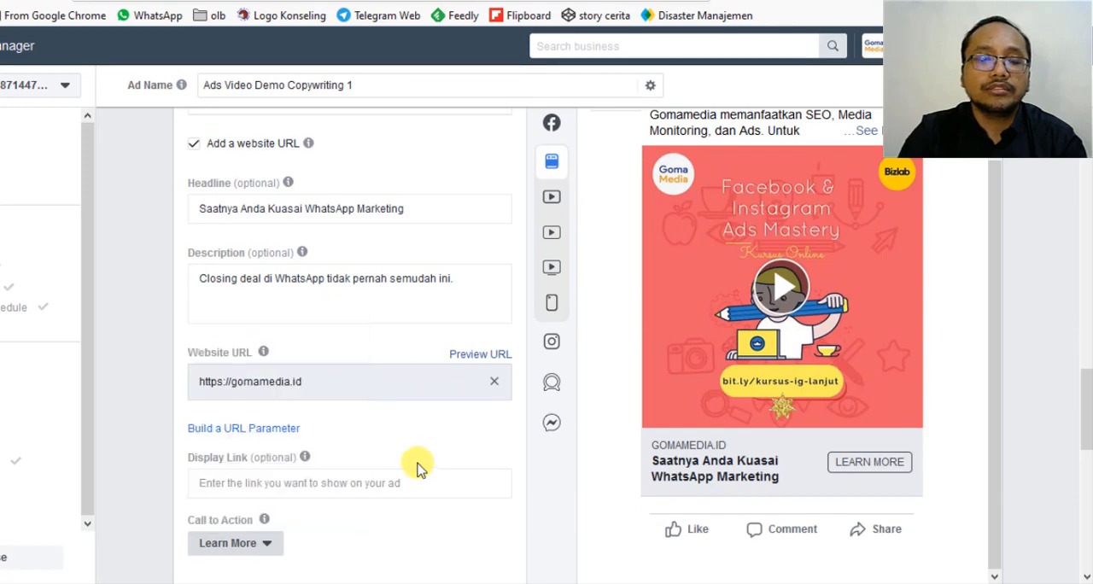
Check the Stories customization, language and tracking settings, and confirm the ad to submit it.
scroll(418, 462, down, 3)
scroll(416, 464, down, 1)
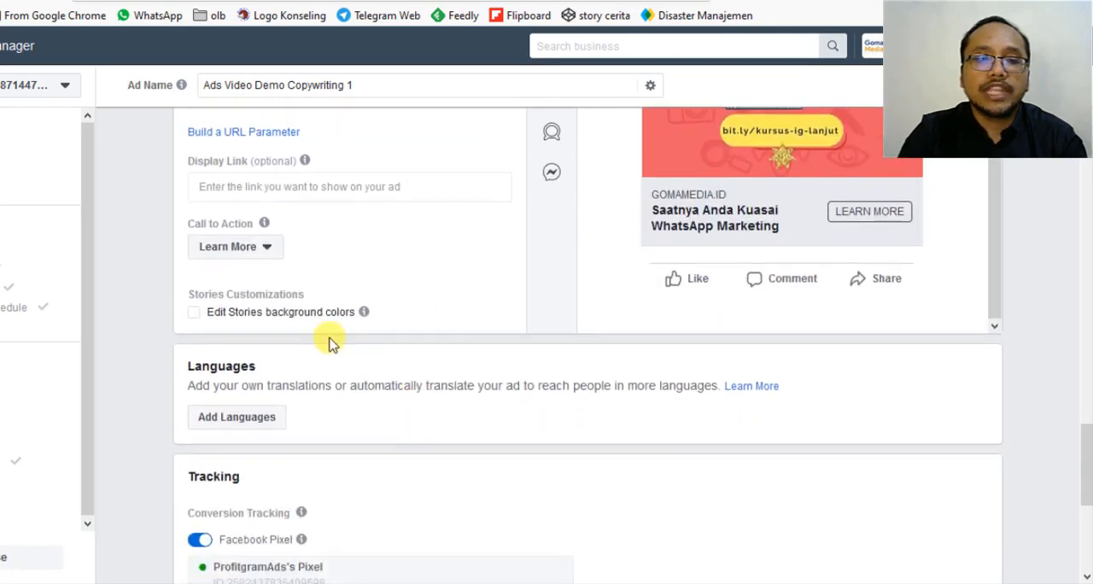
scroll(332, 339, down, 2)
scroll(381, 326, down, 2)
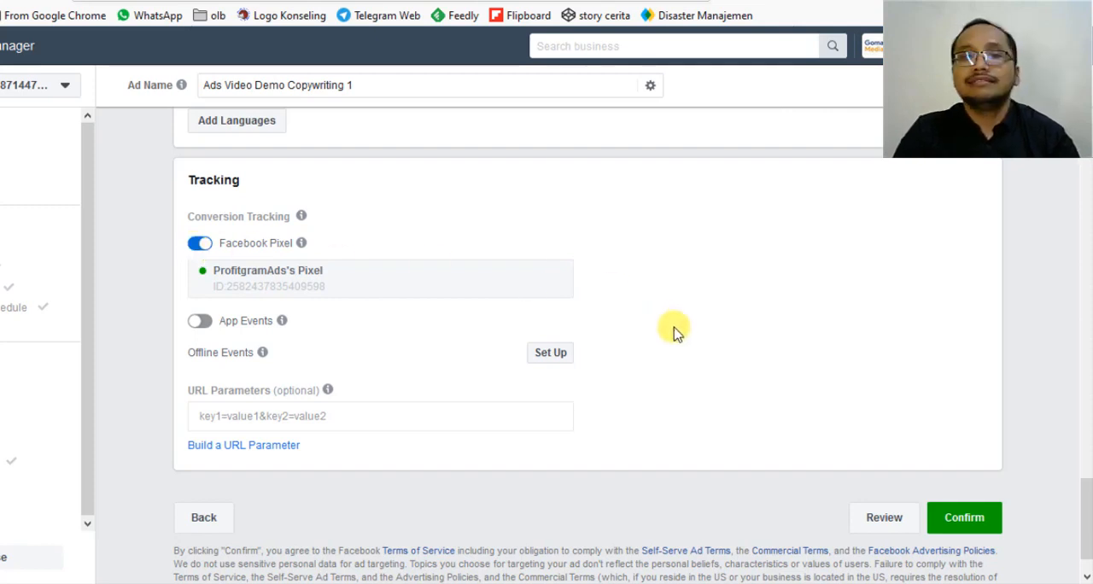
click(969, 522)
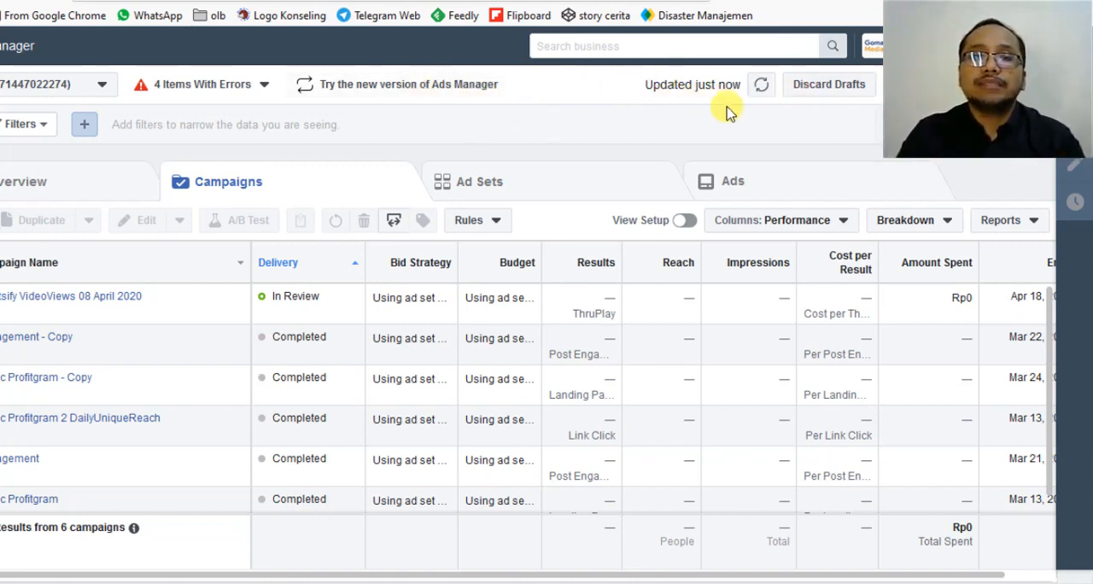
Select the VideoViews 08 April 2020 campaign in the campaign list.
mouse_move(94, 301)
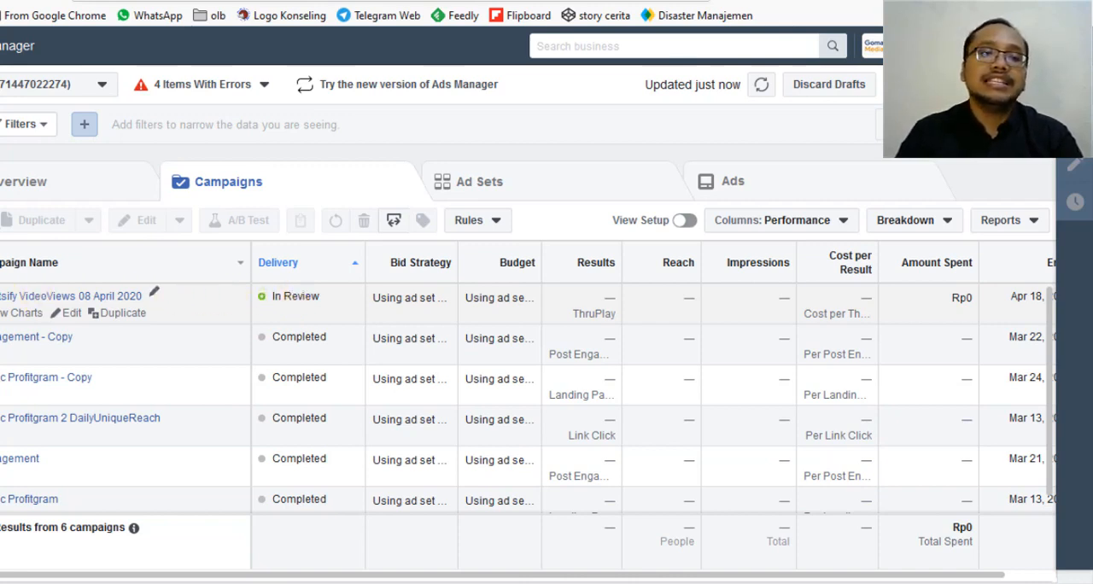
click(2, 297)
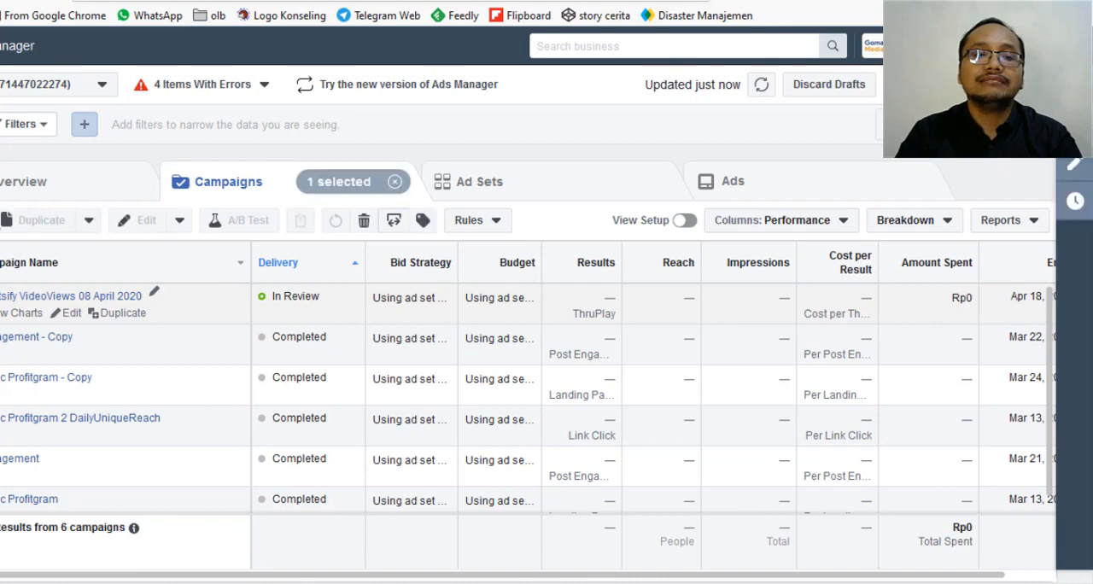